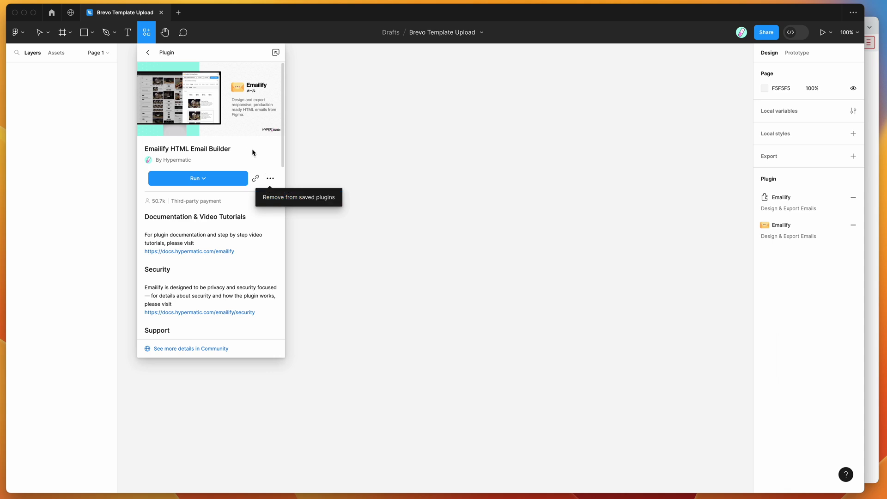
Dismiss the Emailify plugin's options menu and close its details panel, leaving the blank canvas
{"action": "left_click", "coordinate": [250, 151]}
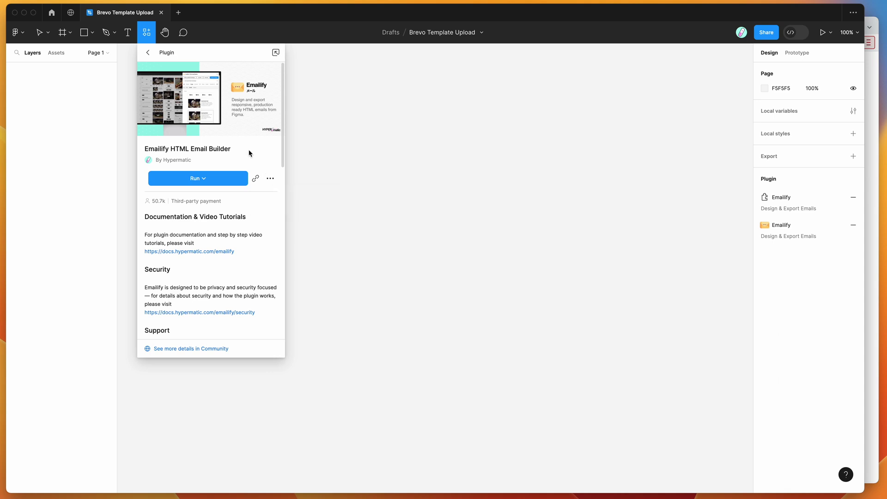
{"action": "left_click", "coordinate": [345, 121]}
Launch the Emailify HTML Email Builder from the canvas's saved plugins
{"action": "right_click", "coordinate": [282, 86]}
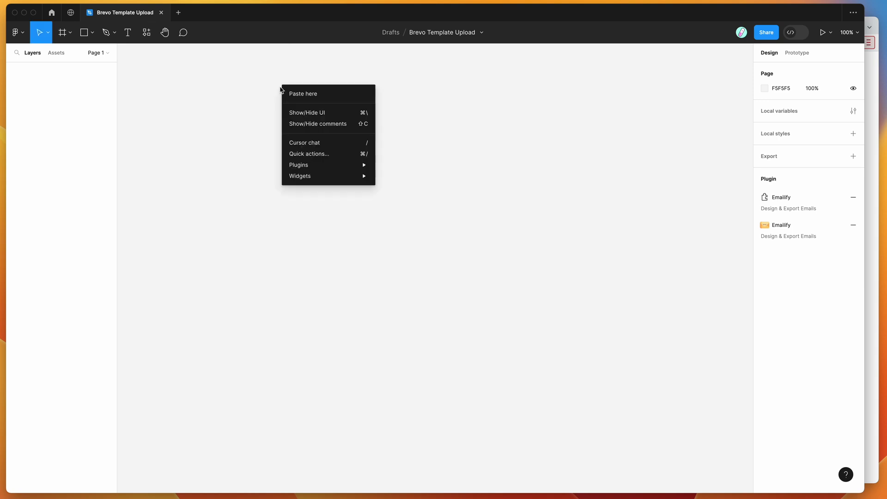
{"action": "mouse_move", "coordinate": [317, 164]}
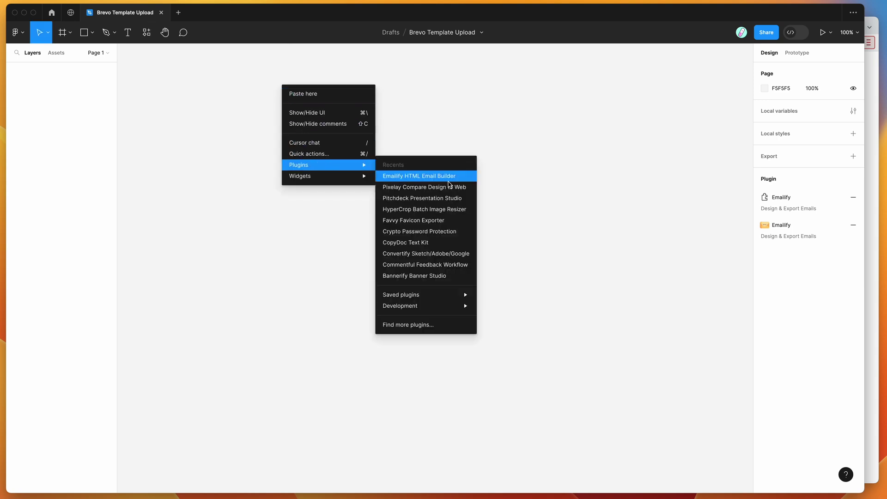
{"action": "mouse_move", "coordinate": [448, 295]}
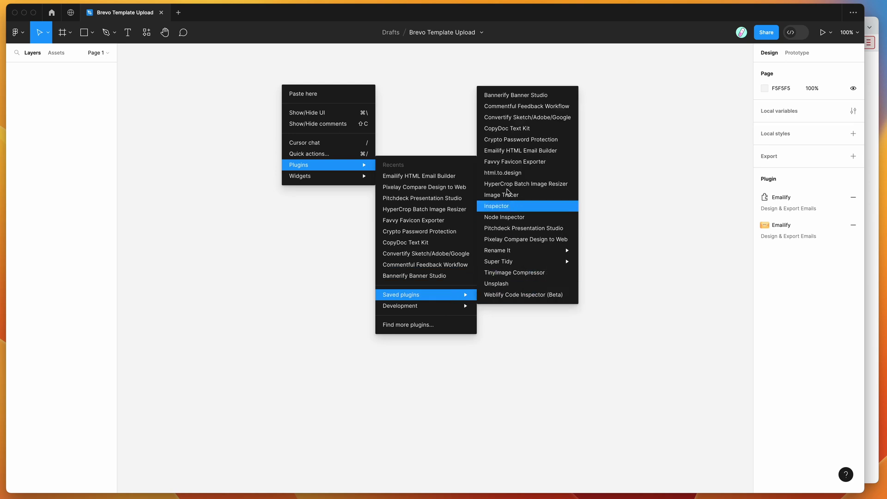
{"action": "left_click", "coordinate": [500, 157]}
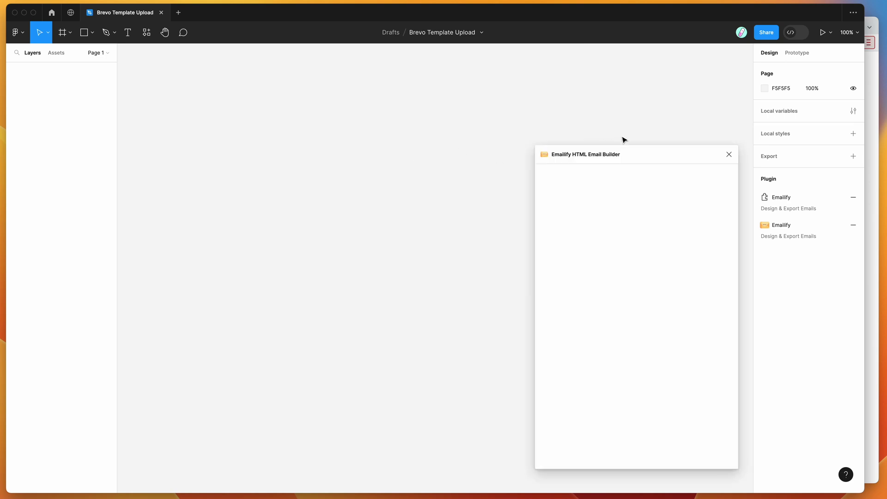
{"action": "left_click_drag", "start_coordinate": [643, 152], "coordinate": [622, 102]}
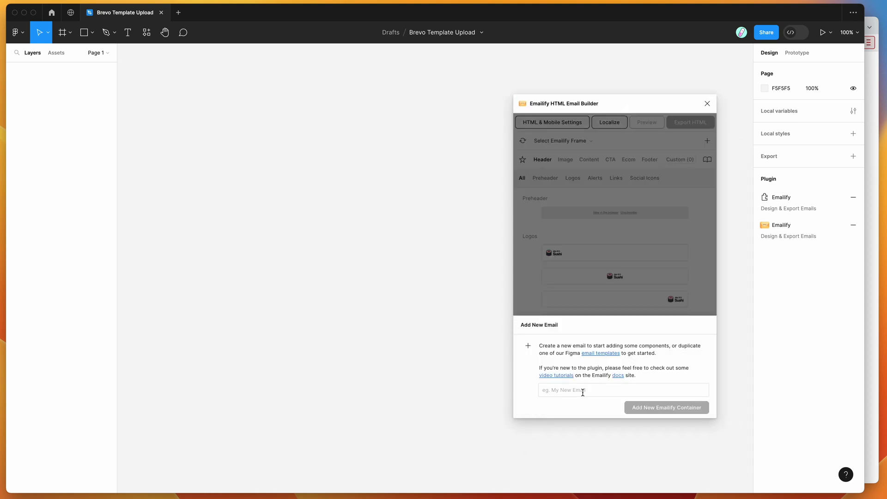
Create a new Emailify email container named 'Example'
{"action": "left_click", "coordinate": [579, 390]}
{"action": "type", "text": "Example"}
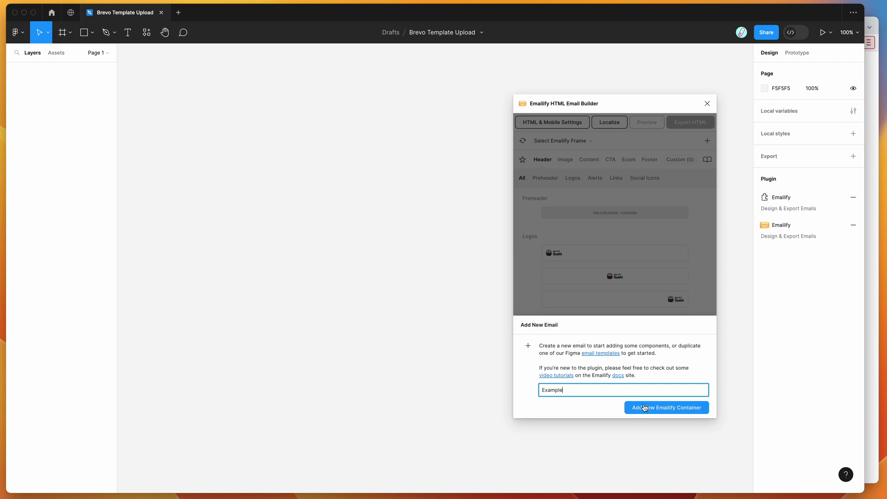
{"action": "left_click", "coordinate": [596, 412]}
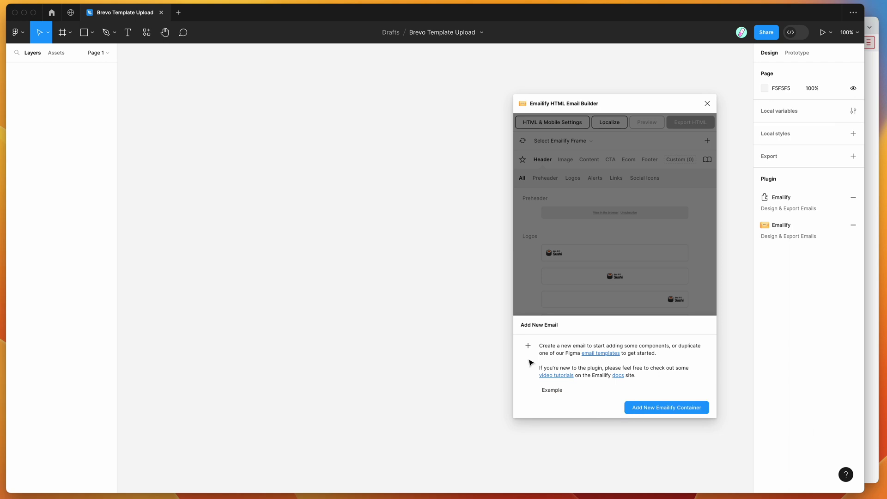
{"action": "left_click", "coordinate": [571, 391]}
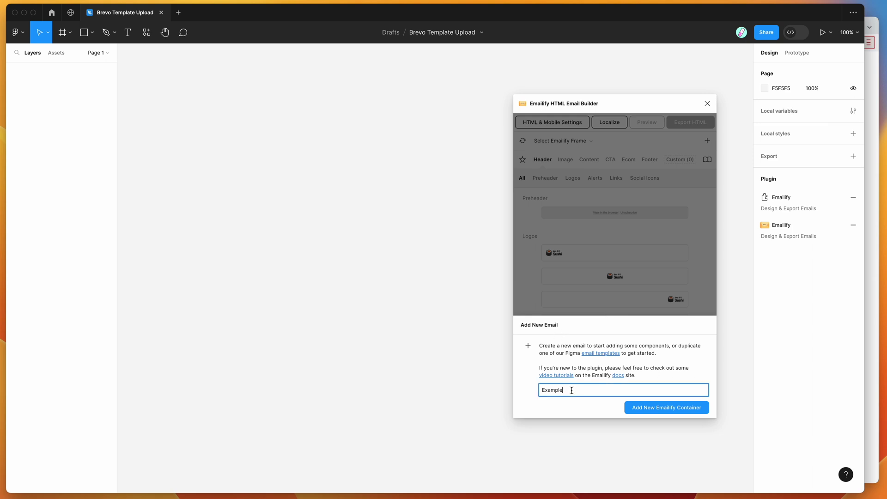
{"action": "left_click", "coordinate": [650, 406]}
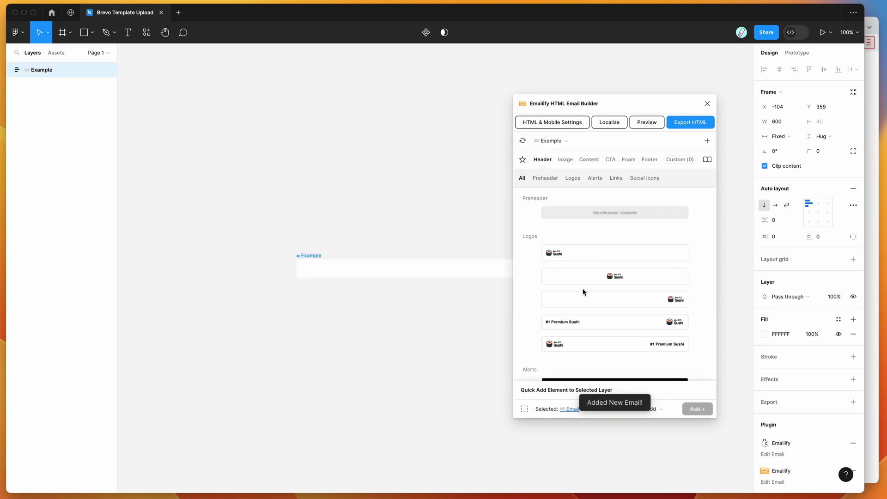
Add a centred Sushi logo, a heading-with-paragraph block and the Welcome to Jiro hero
{"action": "left_click", "coordinate": [600, 276]}
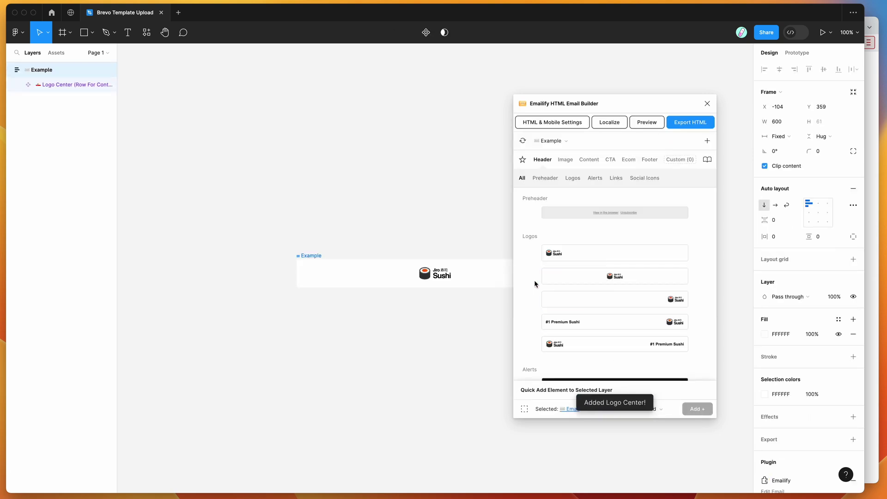
{"action": "scroll", "coordinate": [534, 280], "scroll_direction": "down", "scroll_amount": 3}
{"action": "scroll", "coordinate": [534, 283], "scroll_direction": "down", "scroll_amount": 1}
{"action": "left_click", "coordinate": [589, 159]}
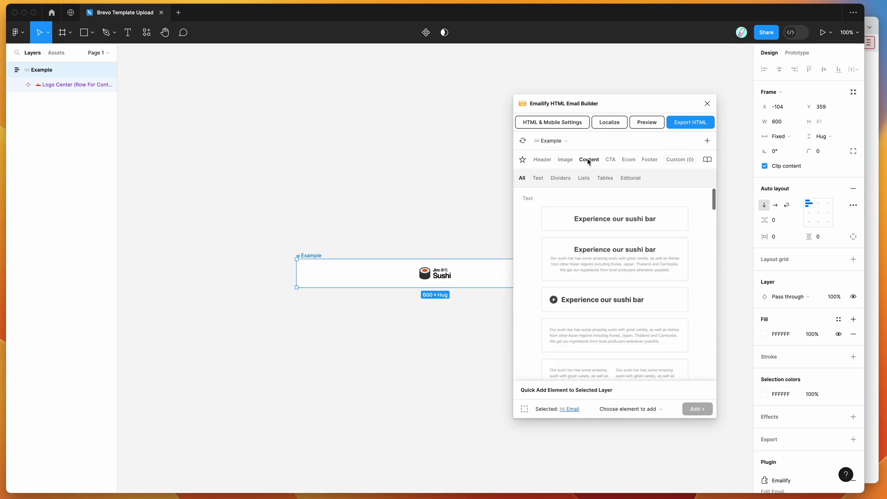
{"action": "left_click", "coordinate": [594, 247]}
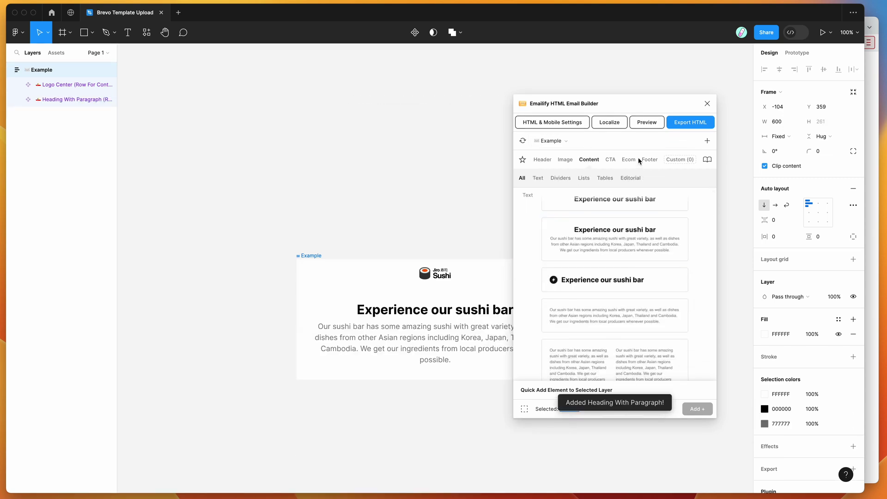
{"action": "left_click", "coordinate": [610, 161]}
{"action": "scroll", "coordinate": [614, 286], "scroll_direction": "down", "scroll_amount": 1}
{"action": "left_click", "coordinate": [615, 318]}
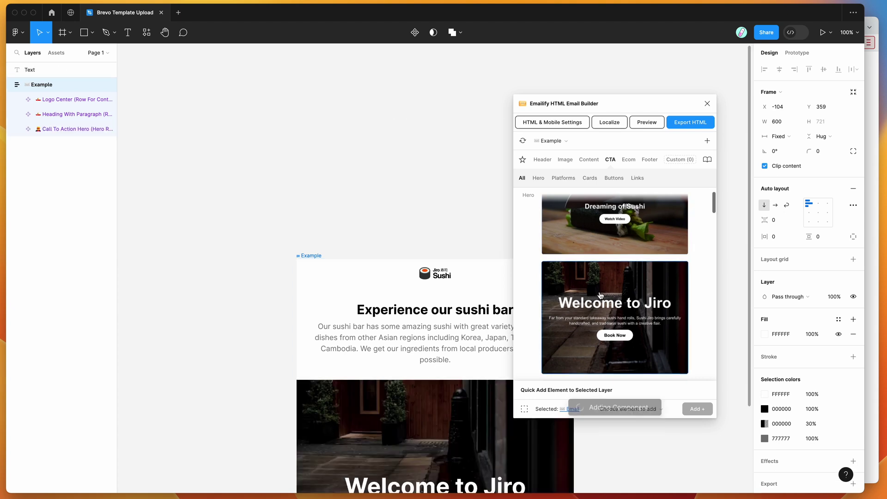
Move the Welcome to Jiro hero above the sushi bar heading and paragraph
{"action": "left_click_drag", "start_coordinate": [414, 347], "coordinate": [412, 271]}
{"action": "scroll", "coordinate": [412, 271], "scroll_direction": "right", "scroll_amount": 5}
{"action": "scroll", "coordinate": [412, 271], "scroll_direction": "down", "scroll_amount": 3}
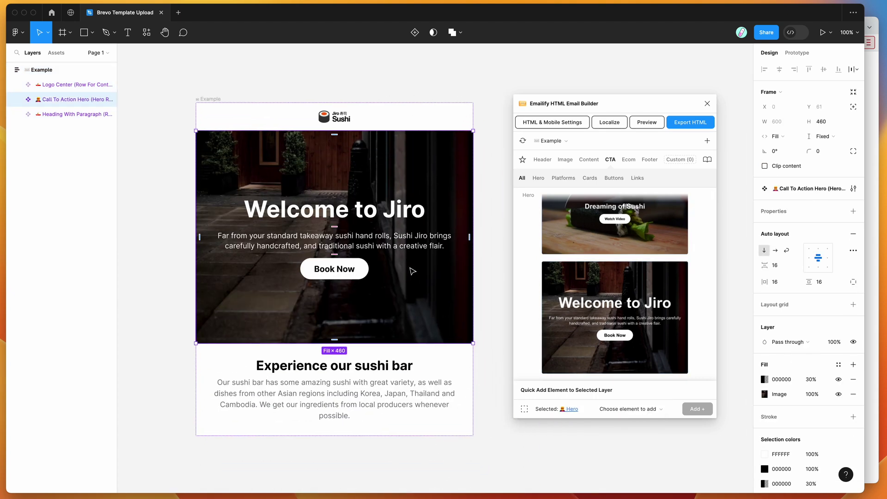
{"action": "scroll", "coordinate": [292, 152], "scroll_direction": "right", "scroll_amount": 2}
{"action": "scroll", "coordinate": [293, 152], "scroll_direction": "down", "scroll_amount": 2}
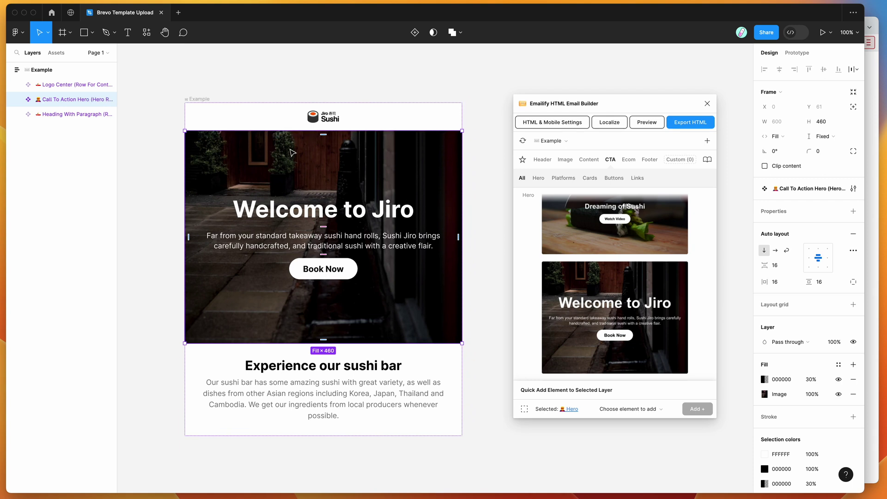
{"action": "scroll", "coordinate": [292, 152], "scroll_direction": "up", "scroll_amount": 1}
{"action": "scroll", "coordinate": [292, 152], "scroll_direction": "left", "scroll_amount": 1}
Select the Example email frame and scroll through it to review the layout
{"action": "left_click", "coordinate": [272, 105]}
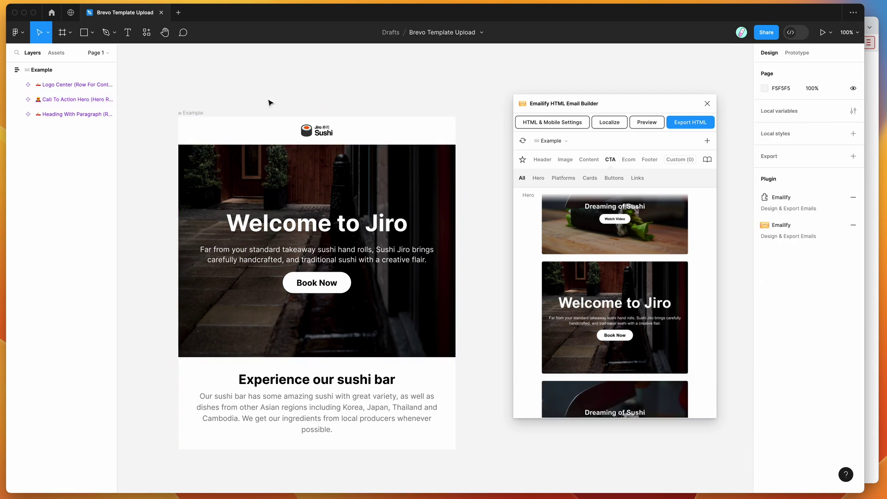
{"action": "scroll", "coordinate": [530, 236], "scroll_direction": "up", "scroll_amount": 2}
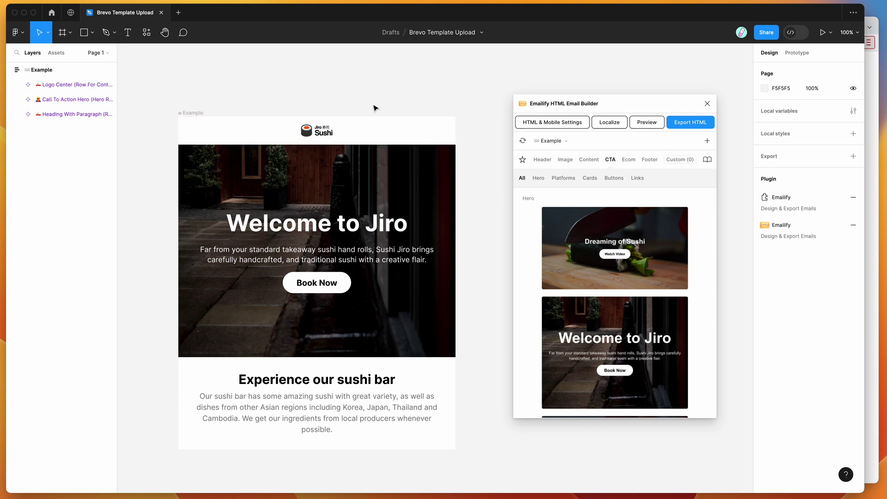
{"action": "left_click", "coordinate": [195, 116]}
{"action": "scroll", "coordinate": [305, 207], "scroll_direction": "down", "scroll_amount": 1}
{"action": "scroll", "coordinate": [305, 207], "scroll_direction": "down", "scroll_amount": 1}
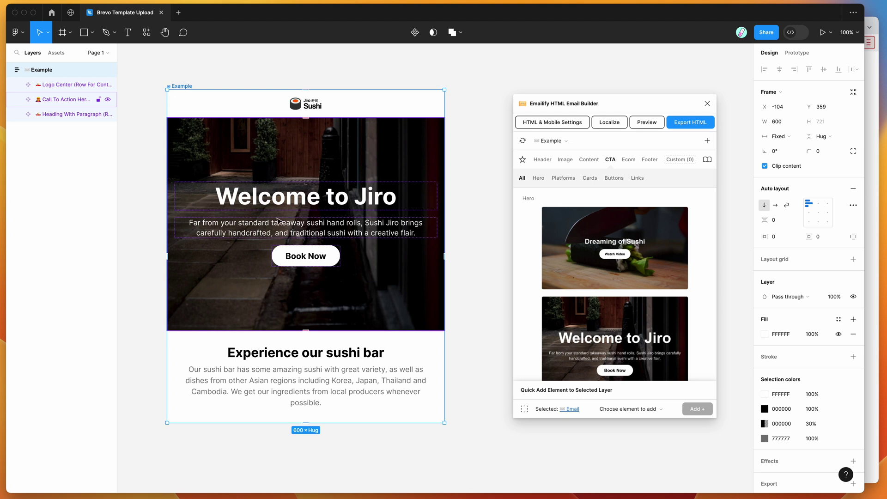
{"action": "scroll", "coordinate": [482, 214], "scroll_direction": "down", "scroll_amount": 1}
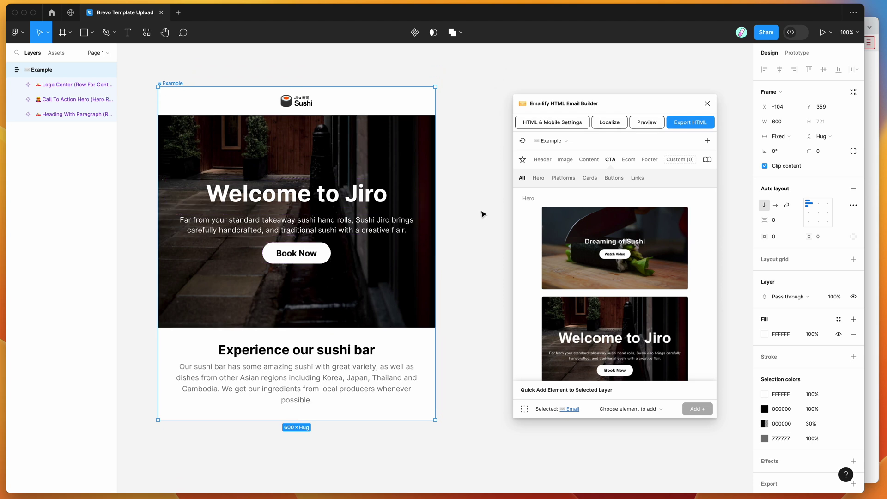
{"action": "left_click", "coordinate": [196, 75]}
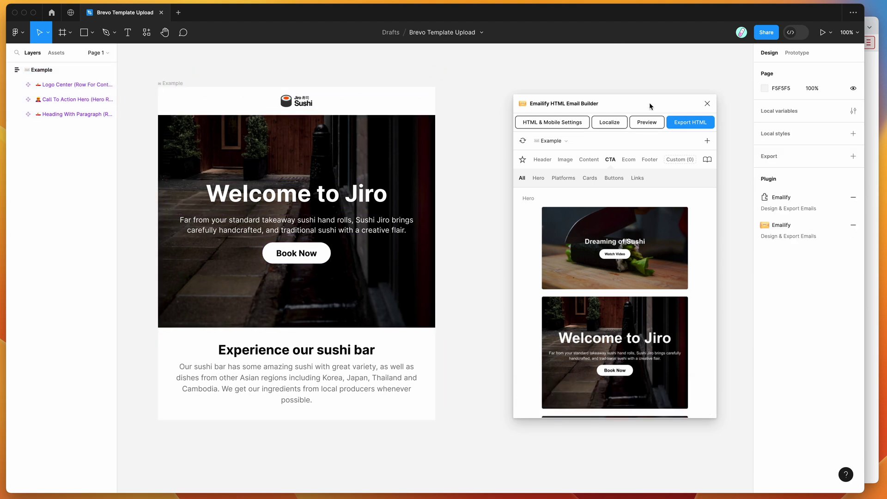
Add the Footer Minimal block with the Jiro Sushi address to the email
{"action": "left_click", "coordinate": [649, 160]}
{"action": "scroll", "coordinate": [651, 269], "scroll_direction": "down", "scroll_amount": 10}
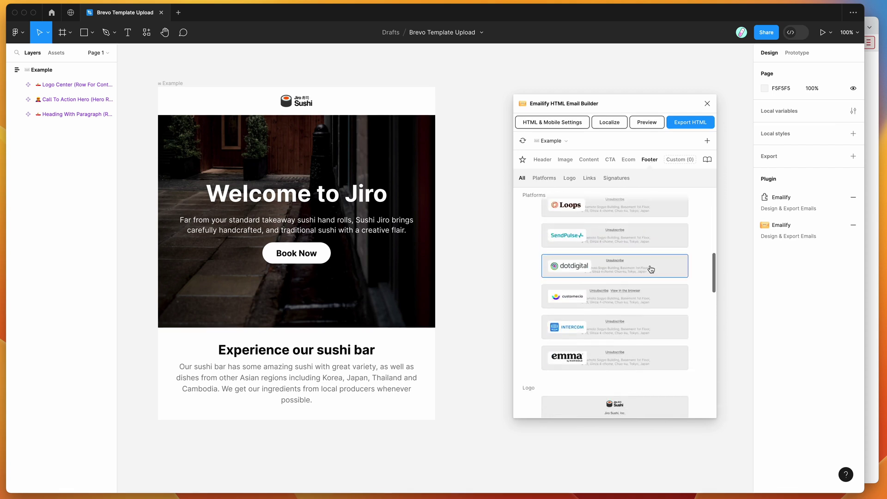
{"action": "left_click", "coordinate": [607, 385]}
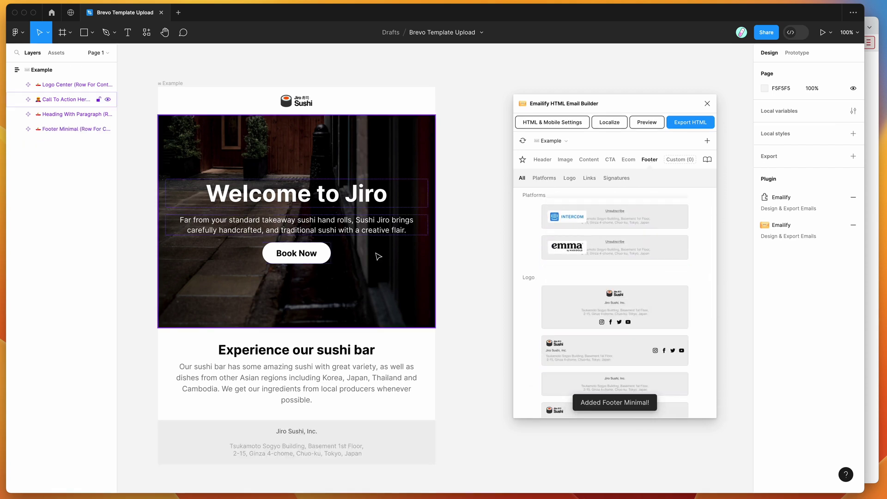
Select the Example email frame and open Emailify's HTML Email Export dialog
{"action": "left_click", "coordinate": [189, 110]}
{"action": "scroll", "coordinate": [298, 108], "scroll_direction": "right", "scroll_amount": 3}
{"action": "scroll", "coordinate": [298, 109], "scroll_direction": "down", "scroll_amount": 2}
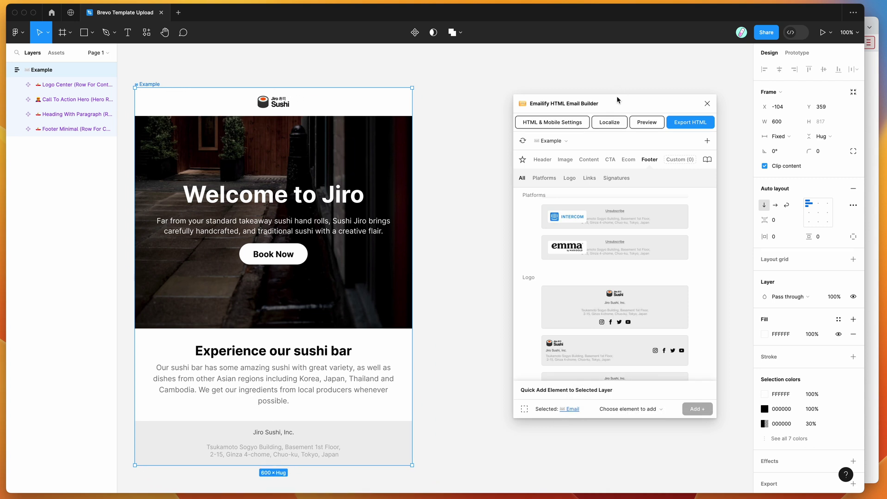
{"action": "left_click_drag", "start_coordinate": [617, 100], "coordinate": [583, 82]}
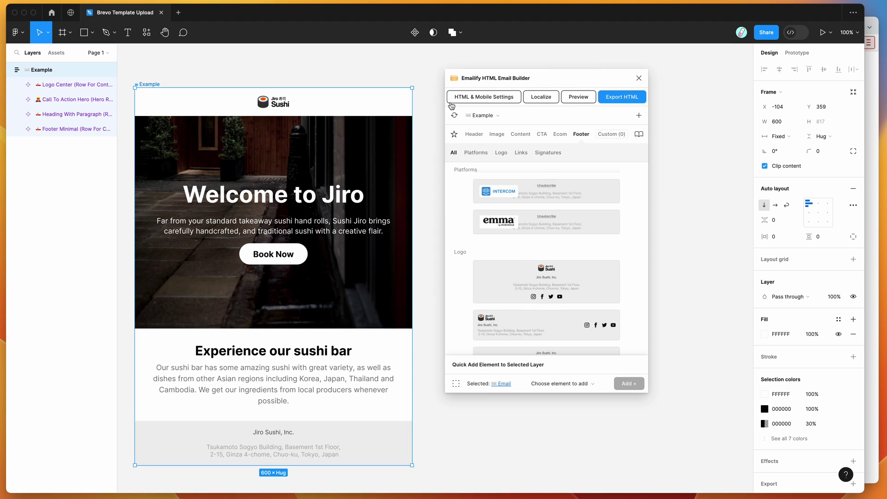
{"action": "left_click", "coordinate": [621, 99]}
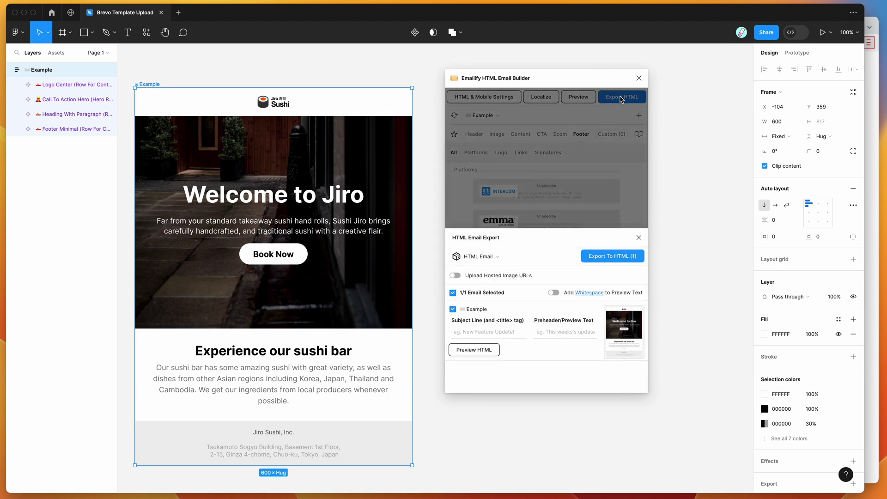
Choose Brevo (Sendinblue) from the Platform Integrations export formats
{"action": "left_click", "coordinate": [496, 261]}
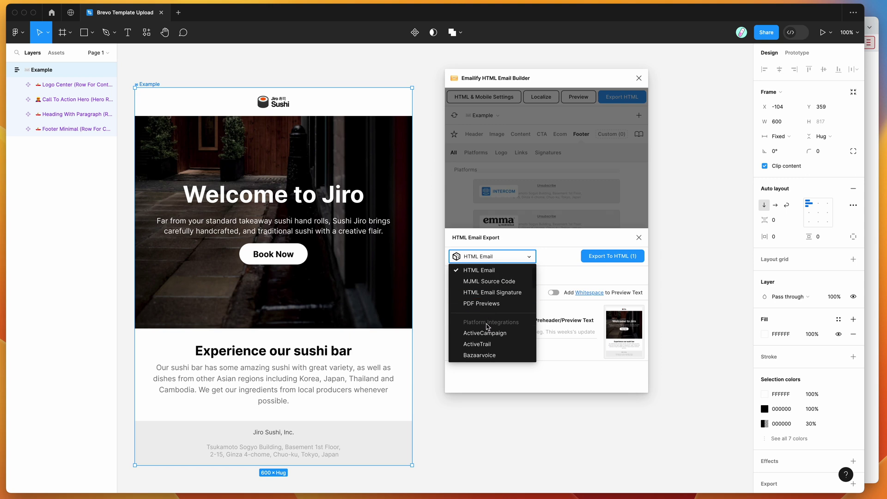
{"action": "scroll", "coordinate": [486, 325], "scroll_direction": "down", "scroll_amount": 1}
{"action": "scroll", "coordinate": [486, 324], "scroll_direction": "down", "scroll_amount": 3}
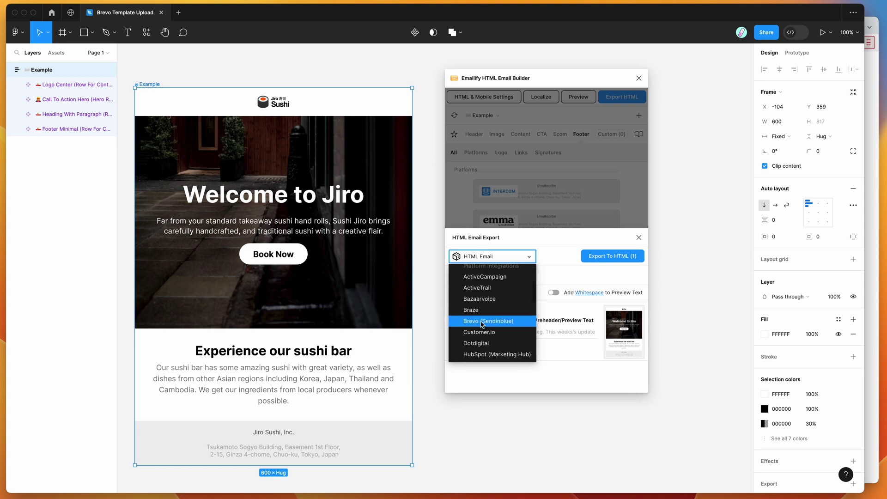
{"action": "scroll", "coordinate": [482, 325], "scroll_direction": "down", "scroll_amount": 1}
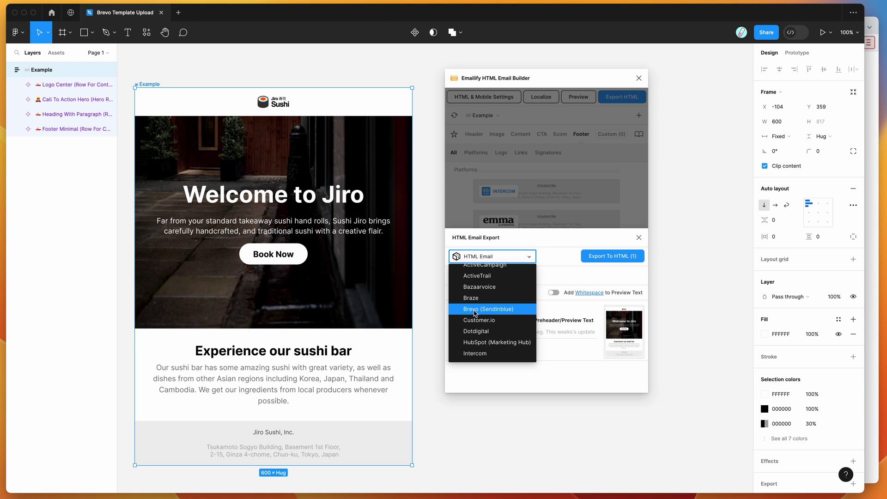
{"action": "left_click", "coordinate": [477, 313]}
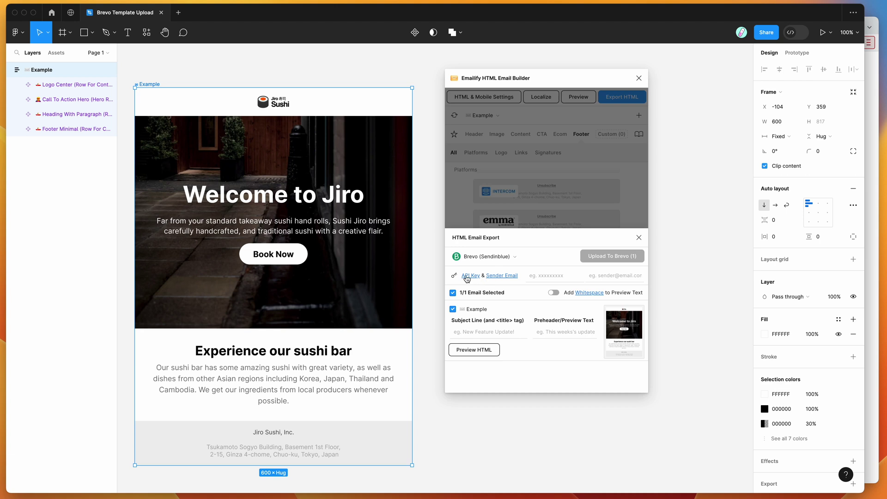
{"action": "left_click", "coordinate": [870, 283]}
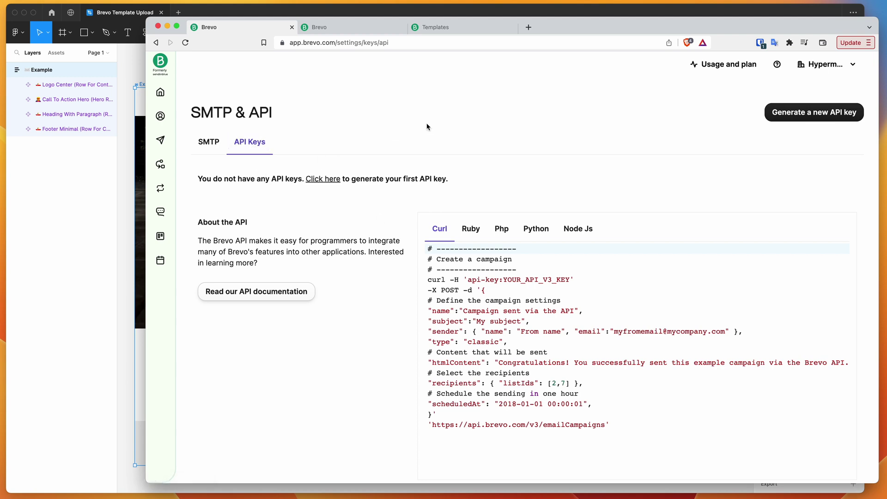
Generate a Brevo API key named 'Emailify Plugin' and copy it
{"action": "left_click", "coordinate": [816, 114]}
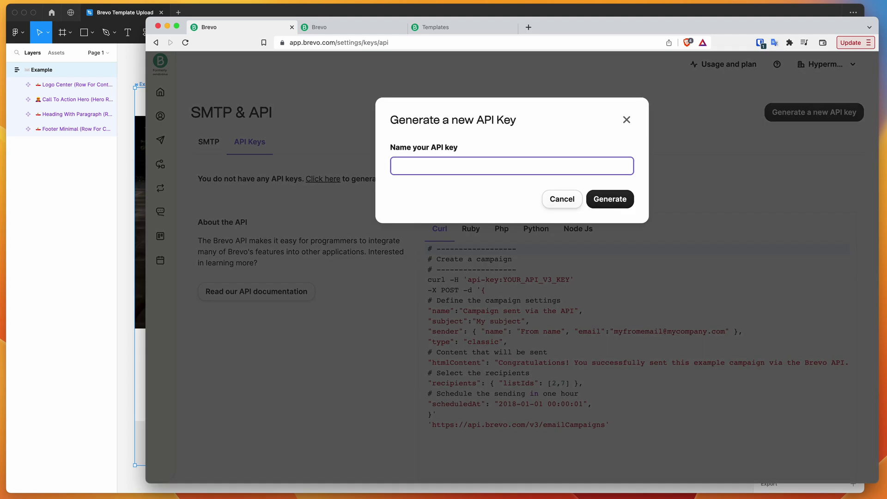
{"action": "type", "text": "Emailify Plugin"}
{"action": "left_click", "coordinate": [616, 201]}
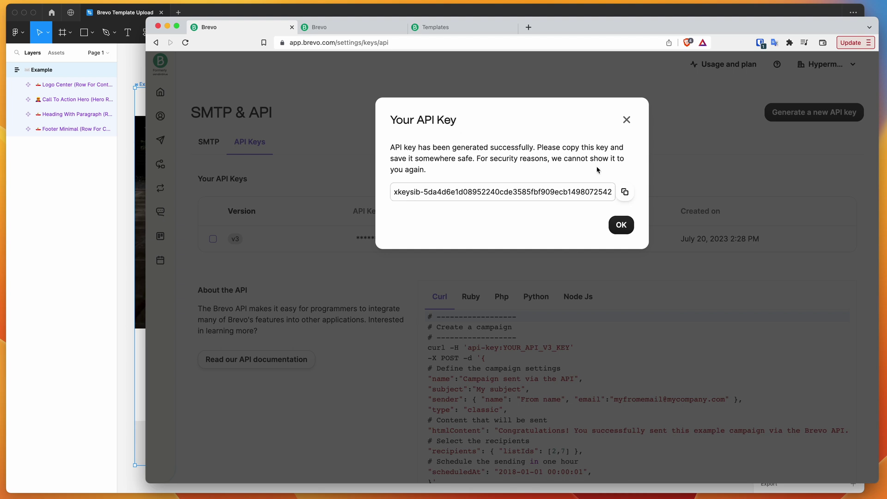
{"action": "left_click", "coordinate": [624, 194]}
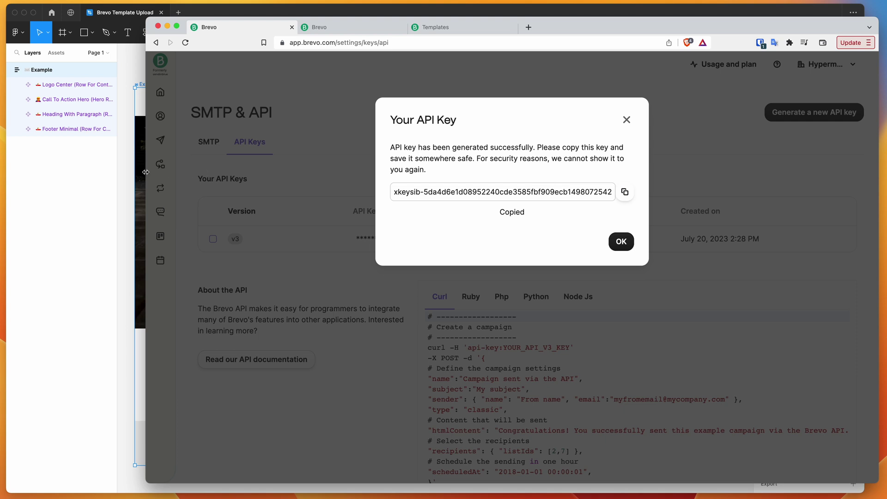
{"action": "left_click", "coordinate": [127, 179]}
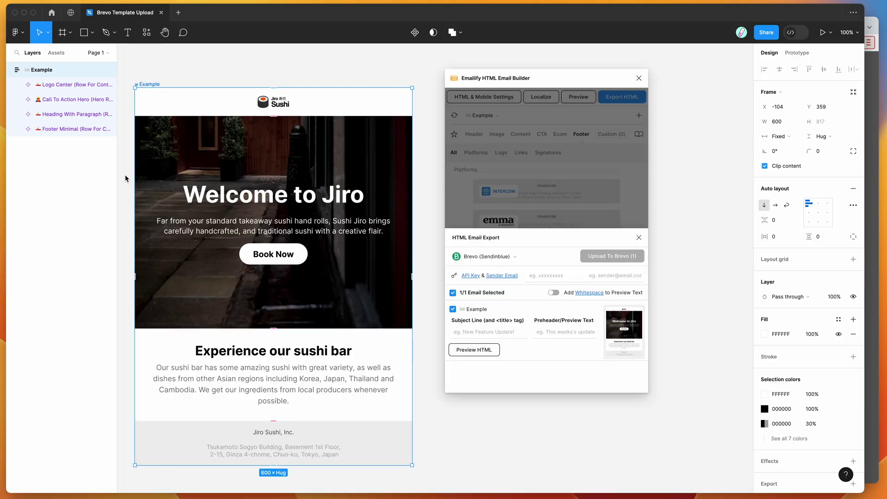
Paste the copied Brevo key into the Emailify export's API Key field
{"action": "left_click", "coordinate": [543, 275]}
{"action": "key", "text": "super+v"}
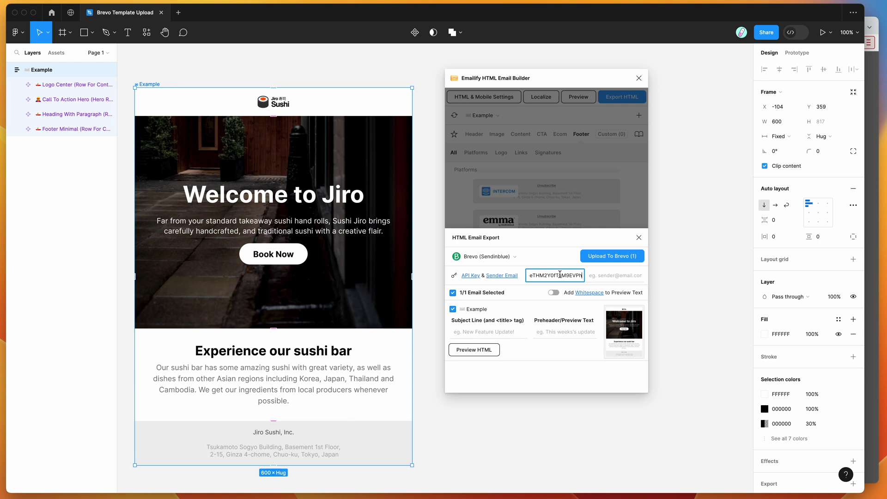
{"action": "left_click", "coordinate": [870, 258]}
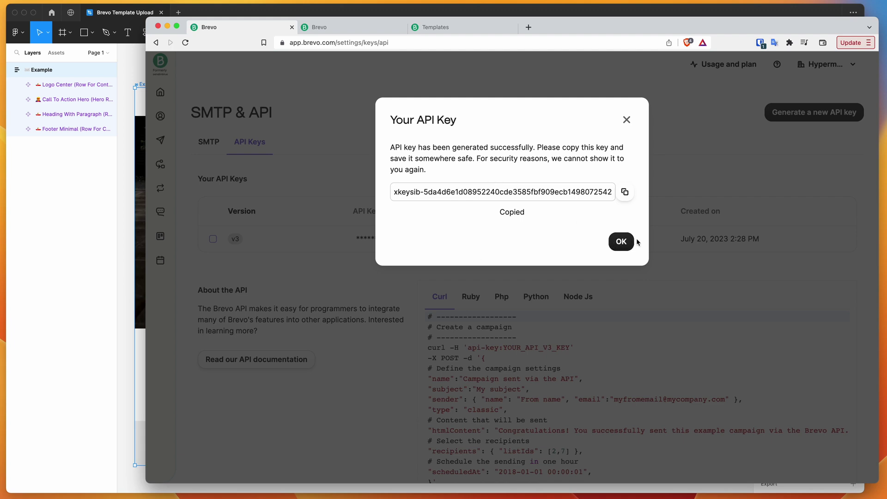
Dismiss the API key confirmation and copy the verified sender's e-mail address from Senders
{"action": "left_click", "coordinate": [619, 240]}
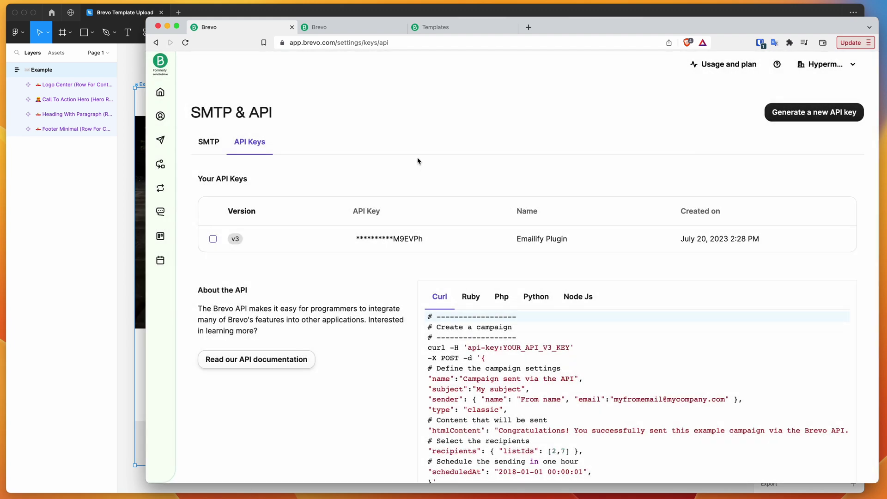
{"action": "left_click", "coordinate": [342, 30]}
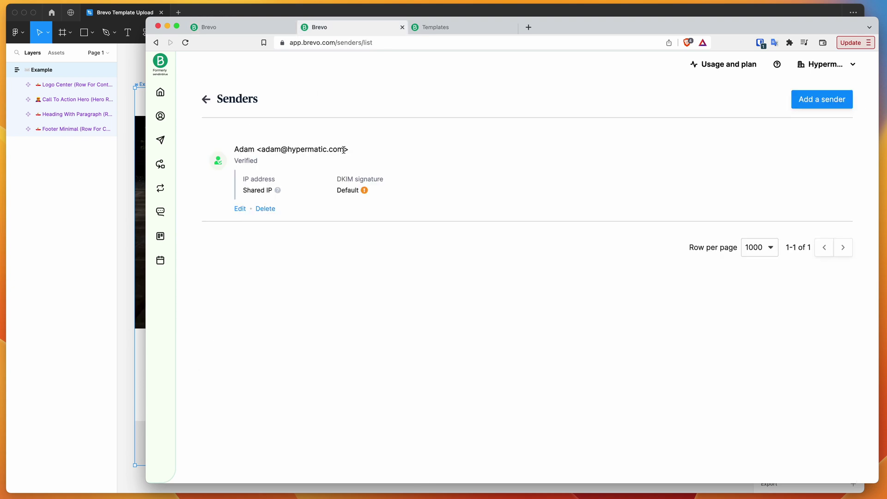
{"action": "left_click_drag", "start_coordinate": [344, 149], "coordinate": [260, 149]}
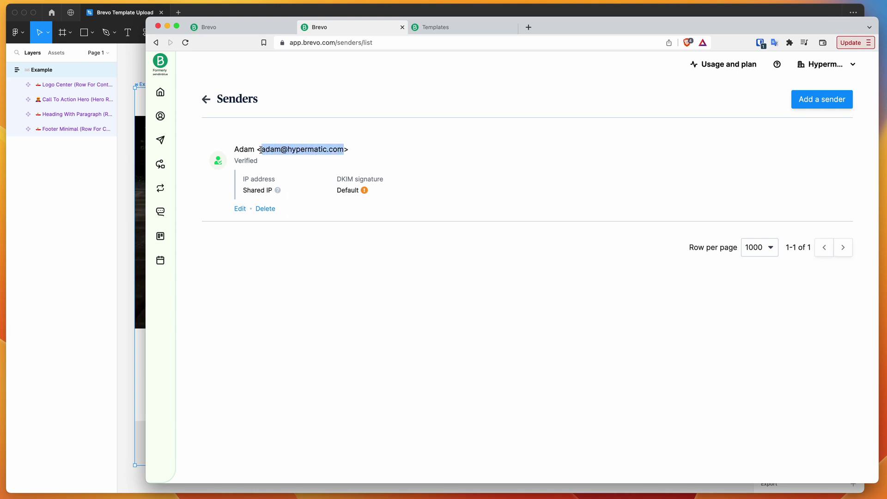
{"action": "left_click", "coordinate": [318, 233]}
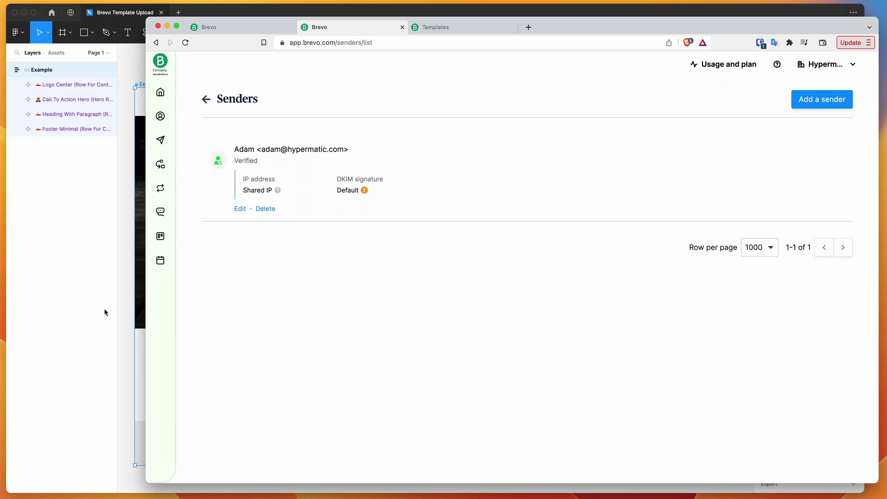
{"action": "left_click", "coordinate": [123, 322]}
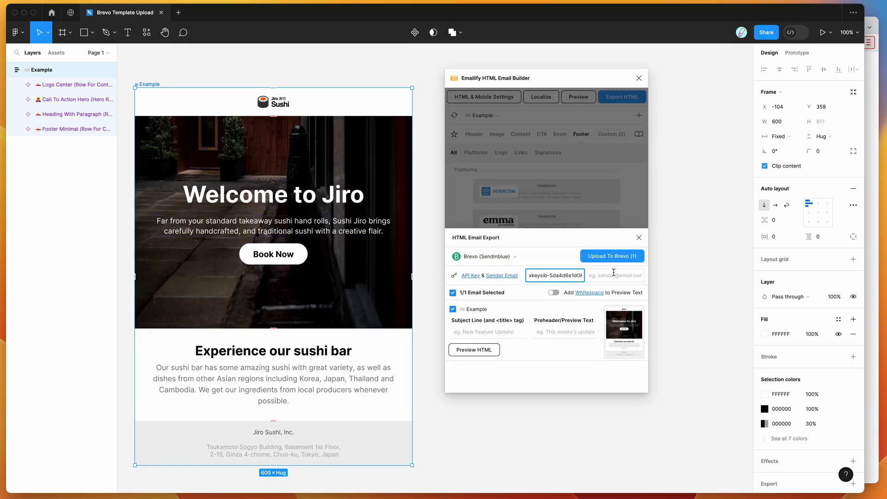
Paste the sender e-mail, then enter subject 'Test Subject' and preheader 'Preheader Here'
{"action": "left_click", "coordinate": [597, 275]}
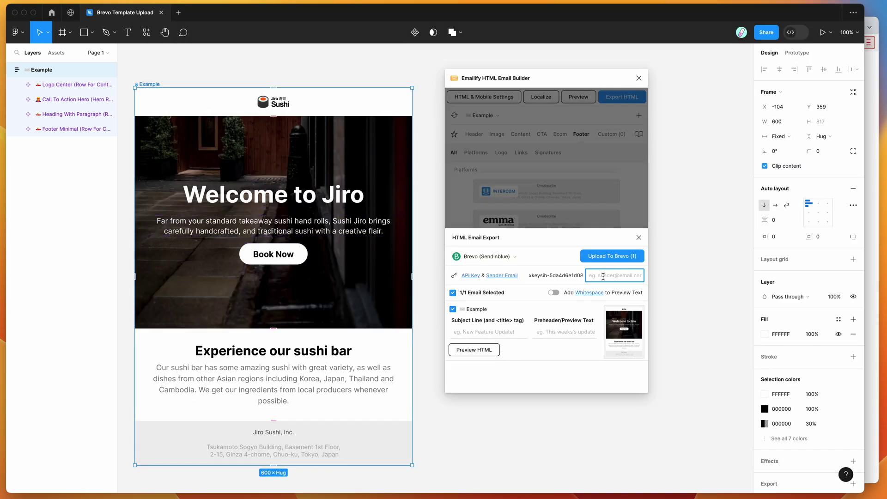
{"action": "key", "text": "super+v"}
{"action": "left_click", "coordinate": [505, 331]}
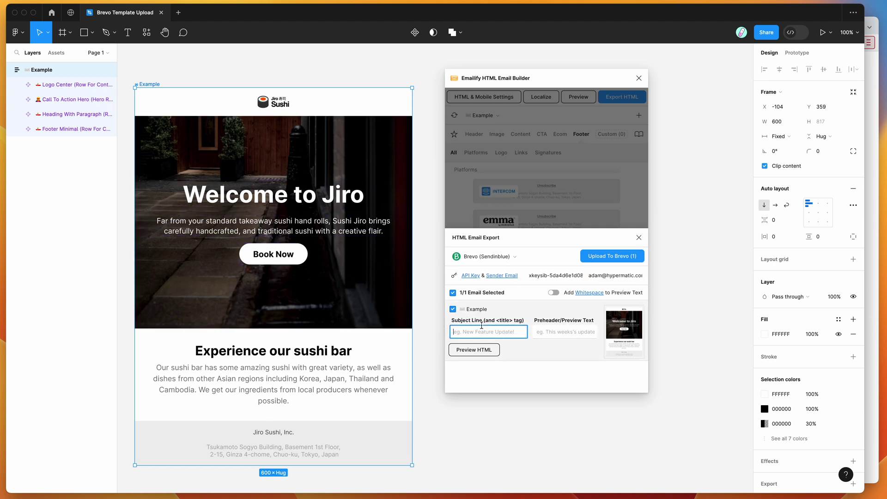
{"action": "type", "text": "Test Subject"}
{"action": "left_click", "coordinate": [555, 332]}
{"action": "type", "text": "Preheader Here"}
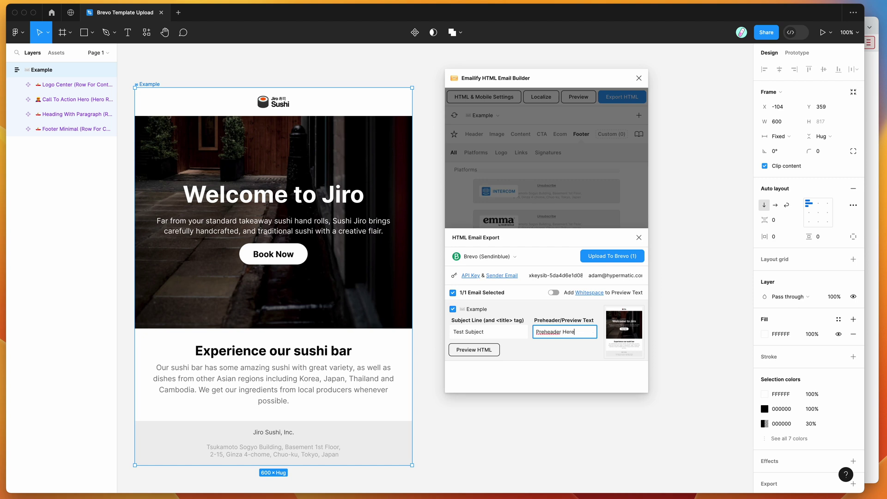
{"action": "left_click", "coordinate": [564, 370]}
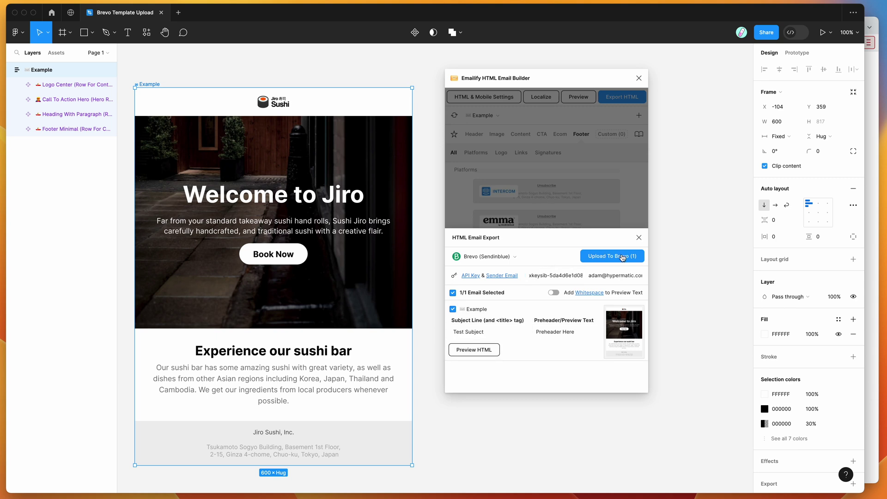
Send the Example email to Brevo with Upload To Brevo (1)
{"action": "left_click", "coordinate": [597, 257]}
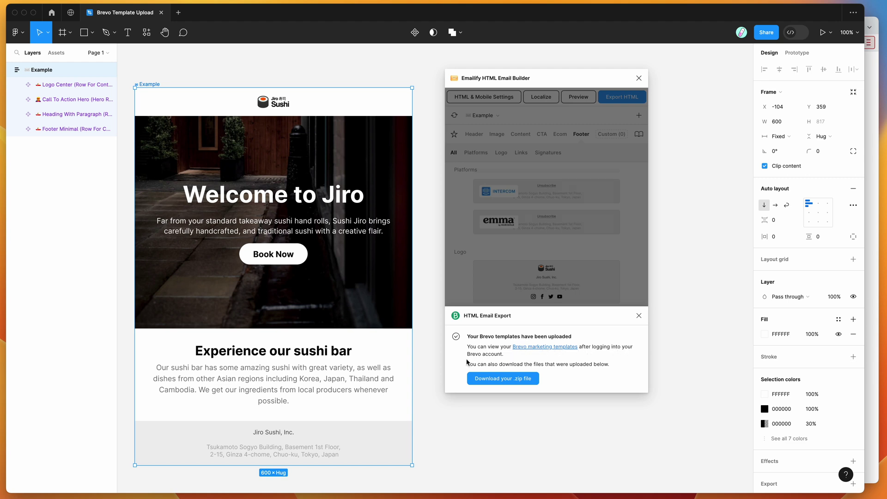
Reload the Brevo email templates page so the uploaded Example template shows up
{"action": "left_click", "coordinate": [875, 342]}
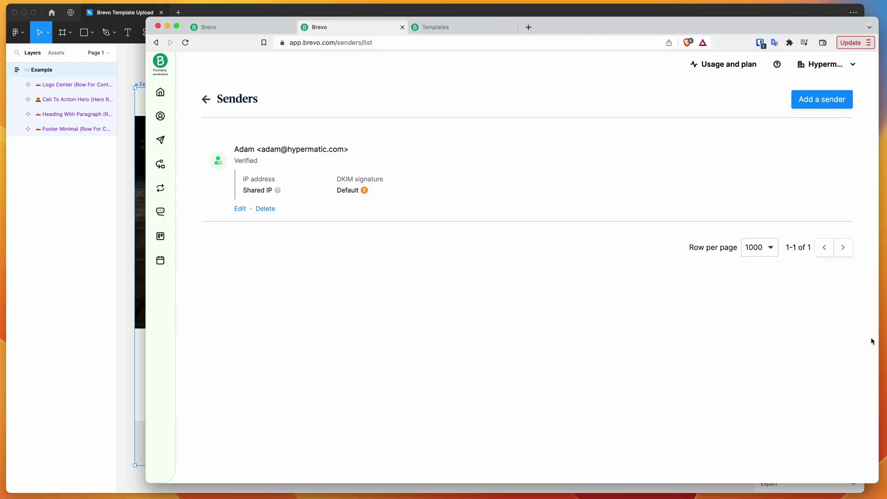
{"action": "left_click", "coordinate": [461, 26]}
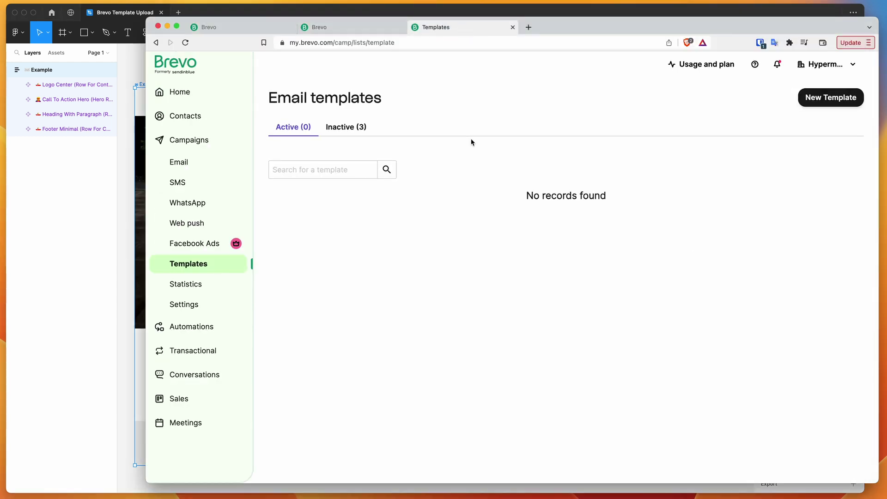
{"action": "key", "text": "super+r"}
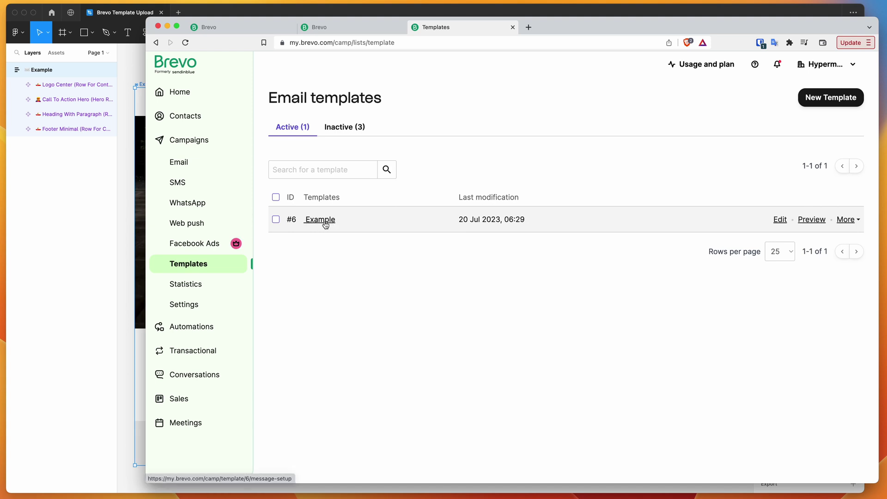
Open the uploaded Example template from the Brevo active templates list
{"action": "left_click", "coordinate": [85, 213]}
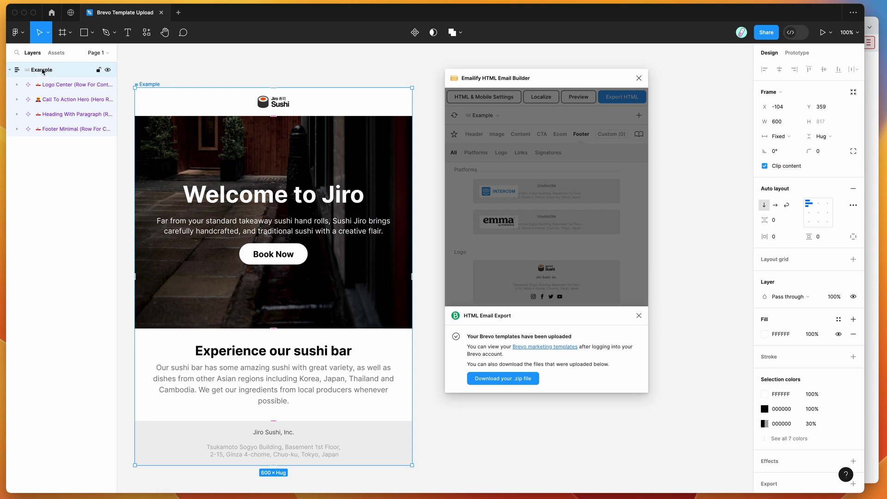
{"action": "left_click", "coordinate": [868, 302]}
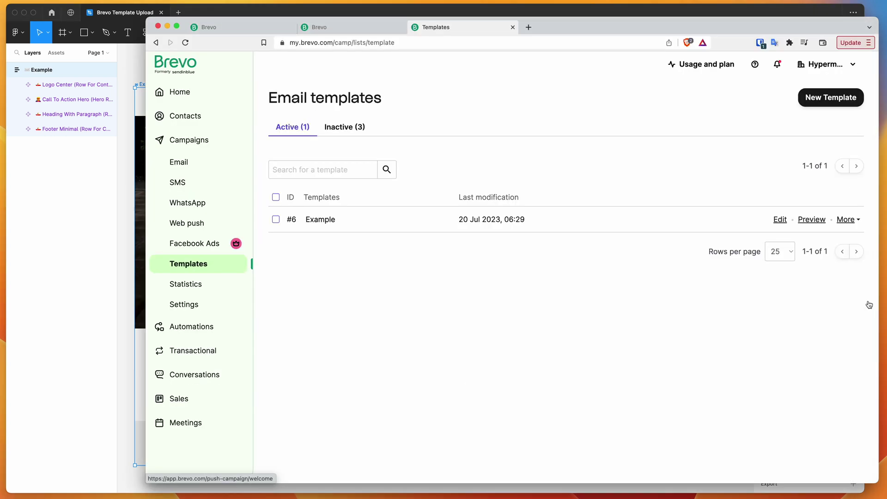
{"action": "left_click", "coordinate": [320, 221]}
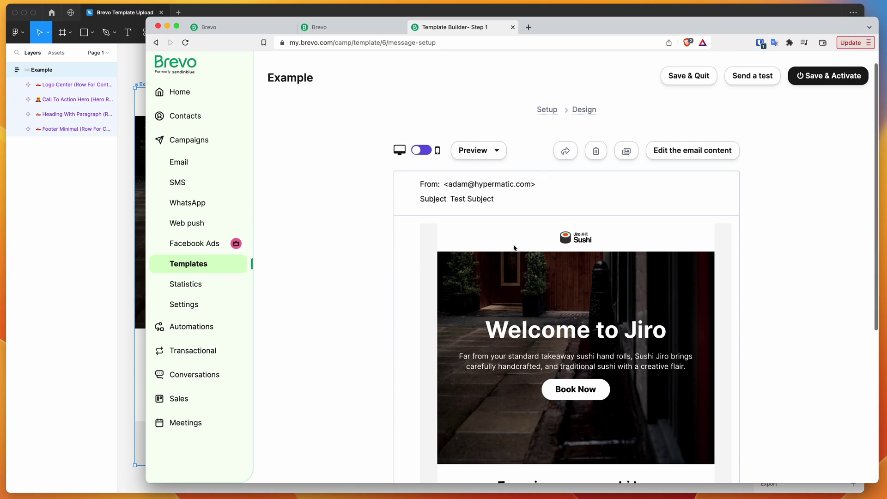
Review the Welcome to Jiro headline and sushi bar section in the Example template
{"action": "left_click_drag", "start_coordinate": [472, 318], "coordinate": [671, 366]}
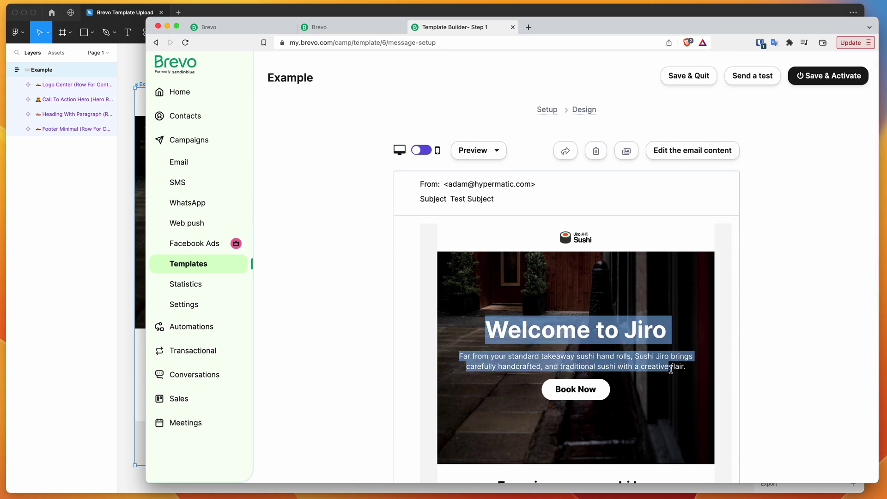
{"action": "scroll", "coordinate": [672, 369], "scroll_direction": "down", "scroll_amount": 3}
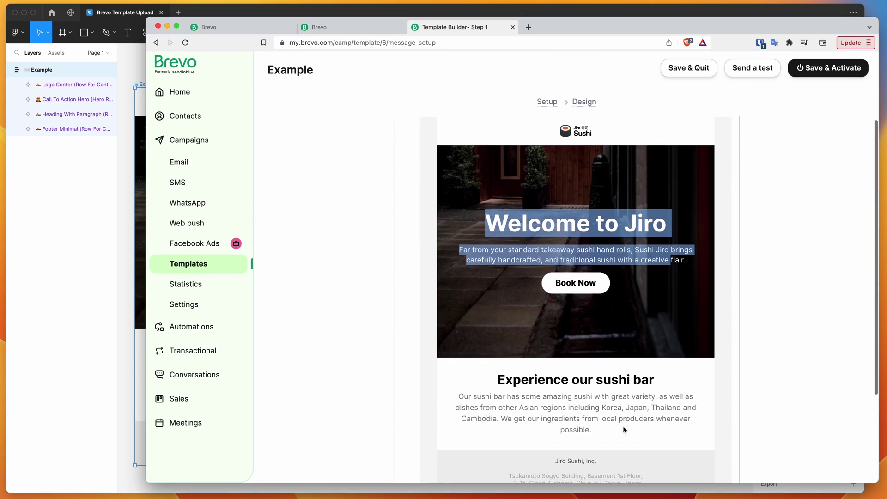
{"action": "left_click_drag", "start_coordinate": [651, 470], "coordinate": [514, 378]}
{"action": "scroll", "coordinate": [539, 372], "scroll_direction": "up", "scroll_amount": 3}
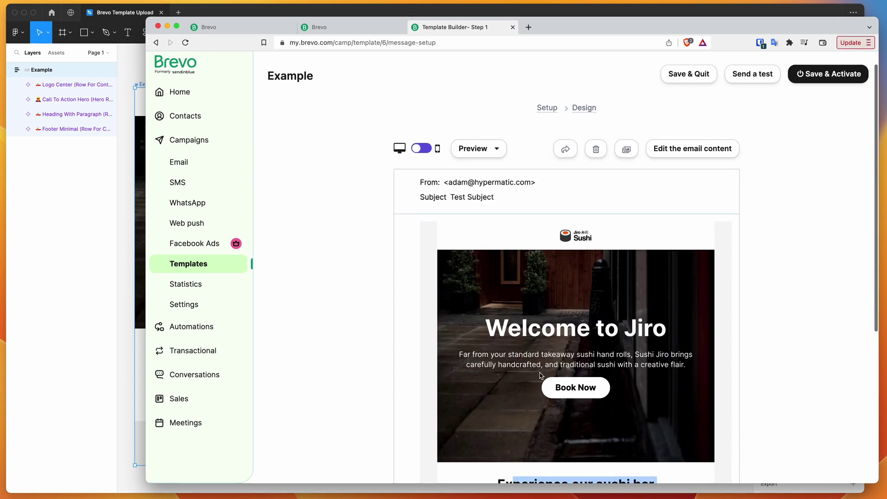
{"action": "left_click_drag", "start_coordinate": [521, 329], "coordinate": [585, 327]}
Preview the Example template in mobile layout and check the headline and paragraph
{"action": "left_click", "coordinate": [420, 156]}
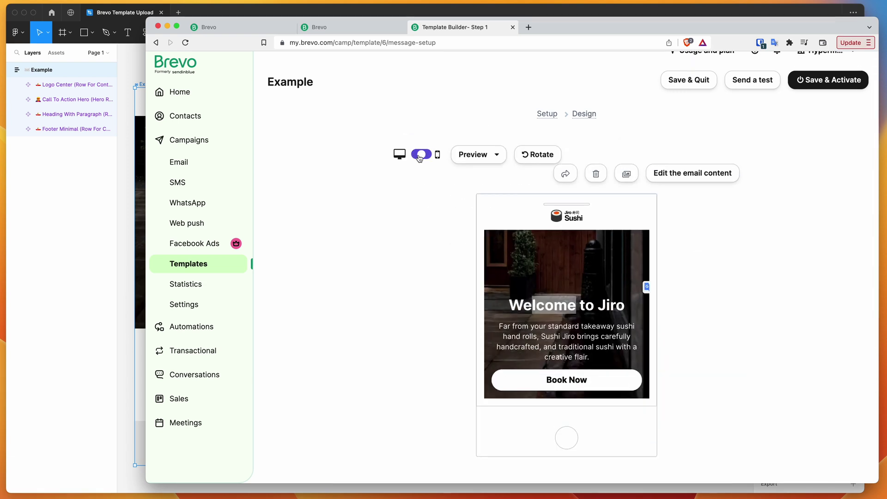
{"action": "scroll", "coordinate": [543, 322], "scroll_direction": "down", "scroll_amount": 5}
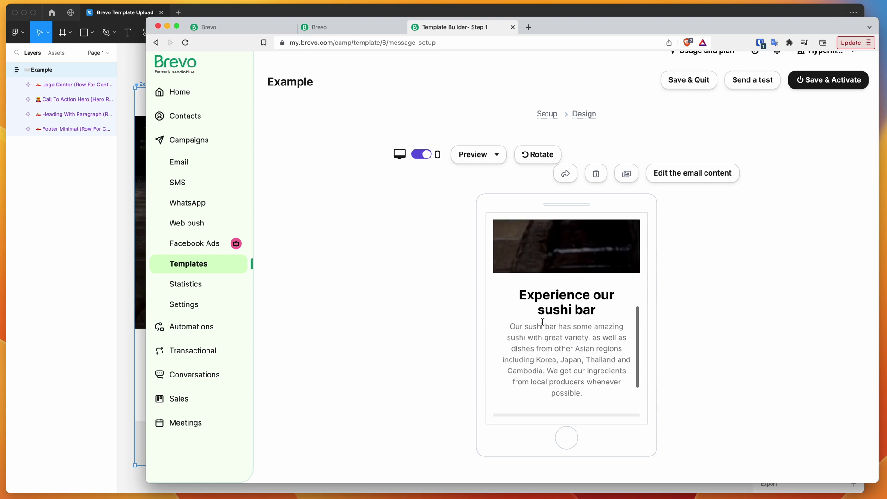
{"action": "left_click_drag", "start_coordinate": [516, 271], "coordinate": [519, 356]}
{"action": "scroll", "coordinate": [597, 384], "scroll_direction": "up", "scroll_amount": 4}
{"action": "scroll", "coordinate": [519, 357], "scroll_direction": "up", "scroll_amount": 3}
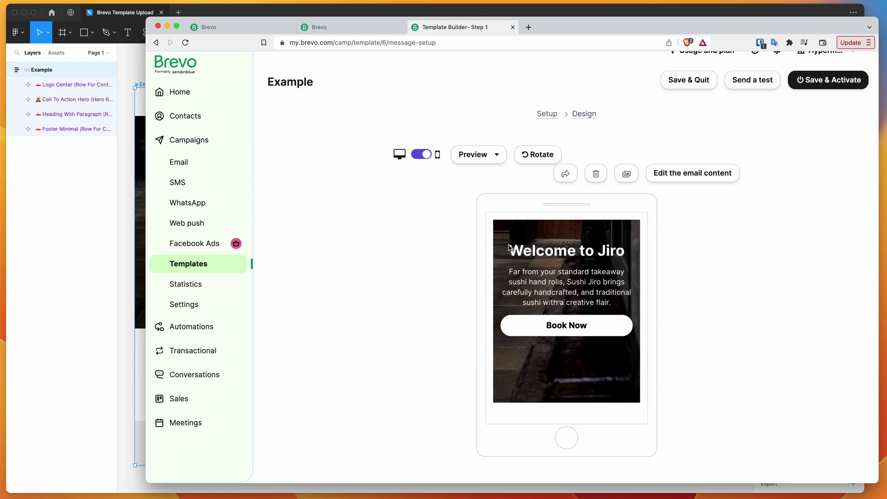
{"action": "left_click_drag", "start_coordinate": [508, 244], "coordinate": [618, 307]}
{"action": "left_click", "coordinate": [620, 308]}
{"action": "scroll", "coordinate": [575, 274], "scroll_direction": "up", "scroll_amount": 3}
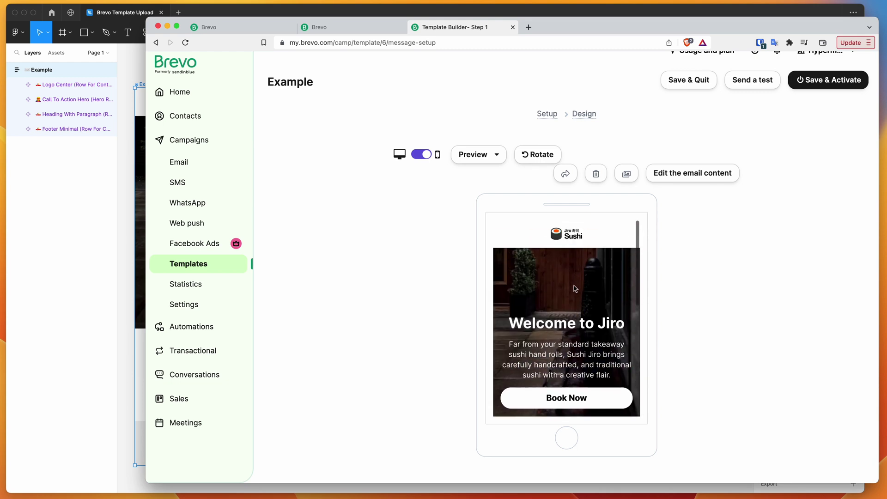
{"action": "scroll", "coordinate": [572, 279], "scroll_direction": "down", "scroll_amount": 2}
{"action": "left_click_drag", "start_coordinate": [508, 267], "coordinate": [617, 321]}
{"action": "left_click", "coordinate": [619, 323]}
Scroll through the rest of the mobile preview, then return to desktop layout
{"action": "scroll", "coordinate": [563, 307], "scroll_direction": "down", "scroll_amount": 5}
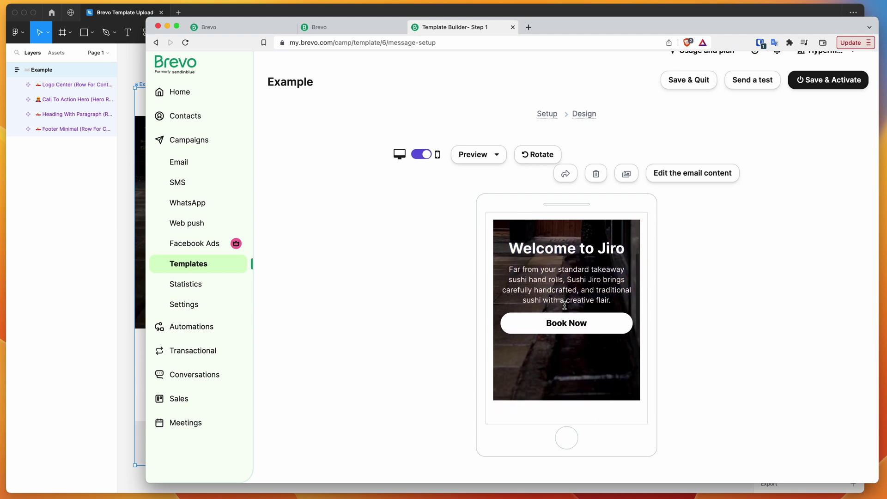
{"action": "scroll", "coordinate": [525, 315], "scroll_direction": "down", "scroll_amount": 1}
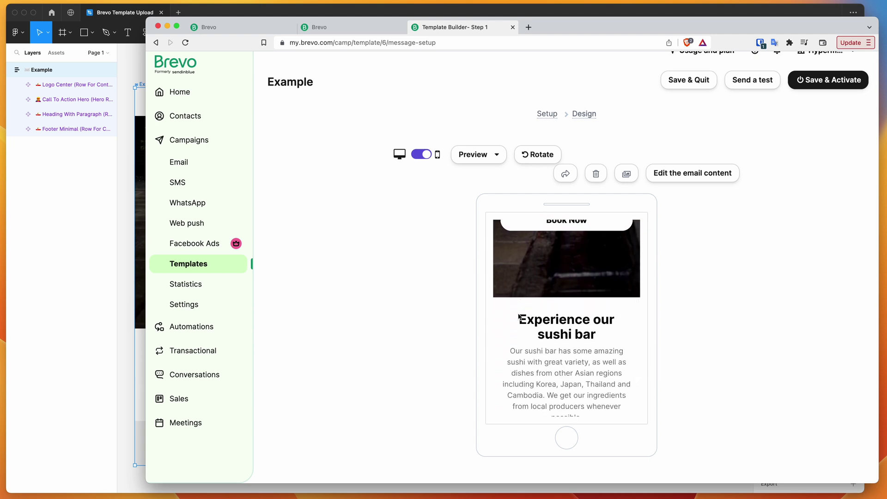
{"action": "scroll", "coordinate": [519, 319], "scroll_direction": "down", "scroll_amount": 4}
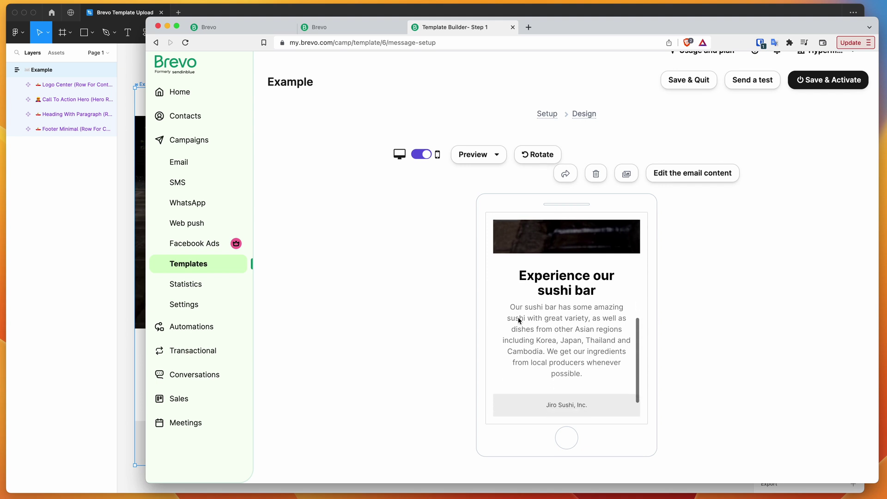
{"action": "scroll", "coordinate": [518, 316], "scroll_direction": "up", "scroll_amount": 8}
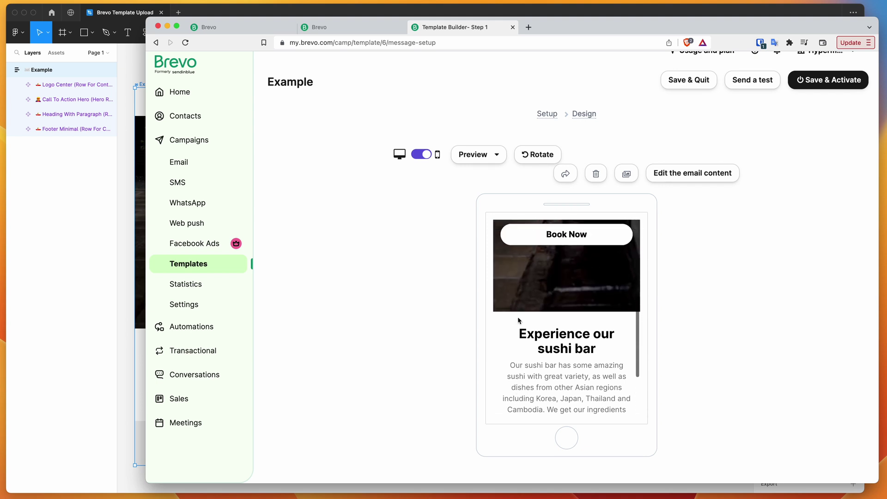
{"action": "scroll", "coordinate": [519, 319], "scroll_direction": "up", "scroll_amount": 5}
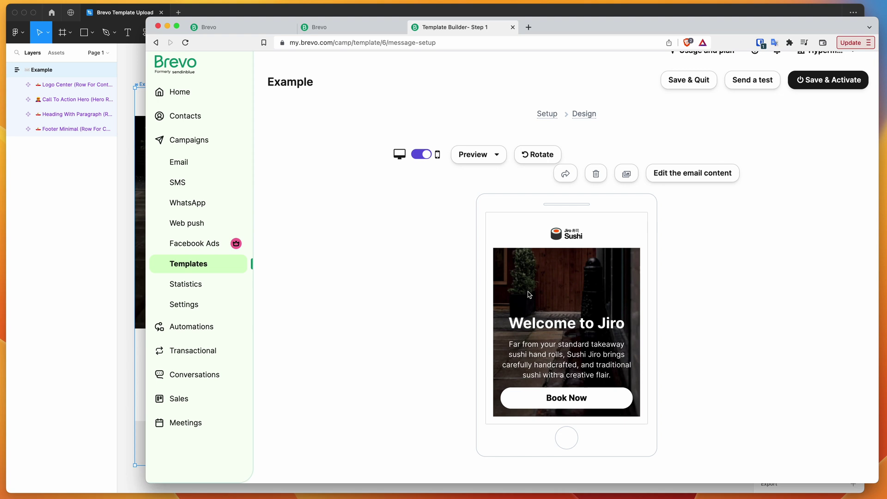
{"action": "left_click", "coordinate": [422, 155]}
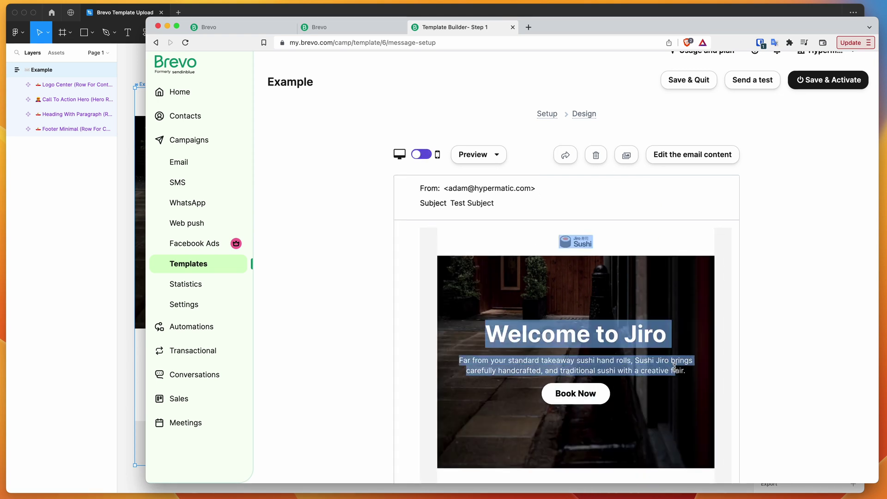
{"action": "scroll", "coordinate": [535, 319], "scroll_direction": "up", "scroll_amount": 1}
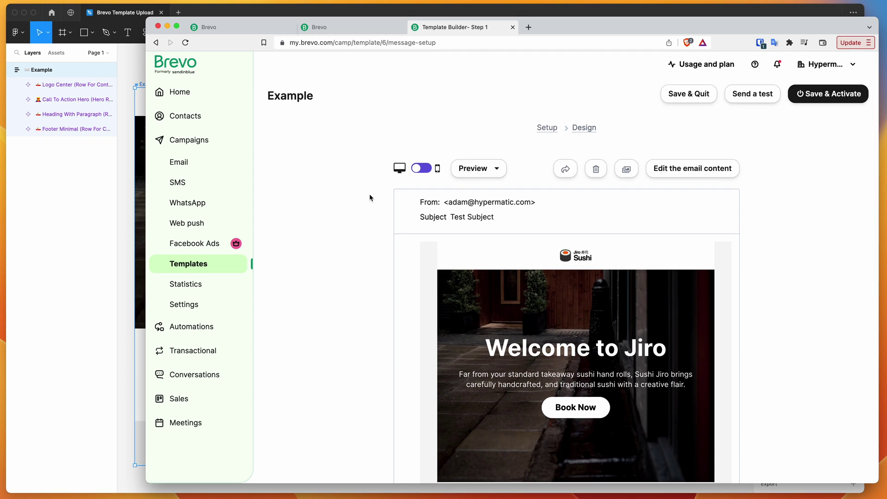
Open the draft Test Campaign from Campaigns and confirm Reset design on its Design step
{"action": "left_click", "coordinate": [193, 141]}
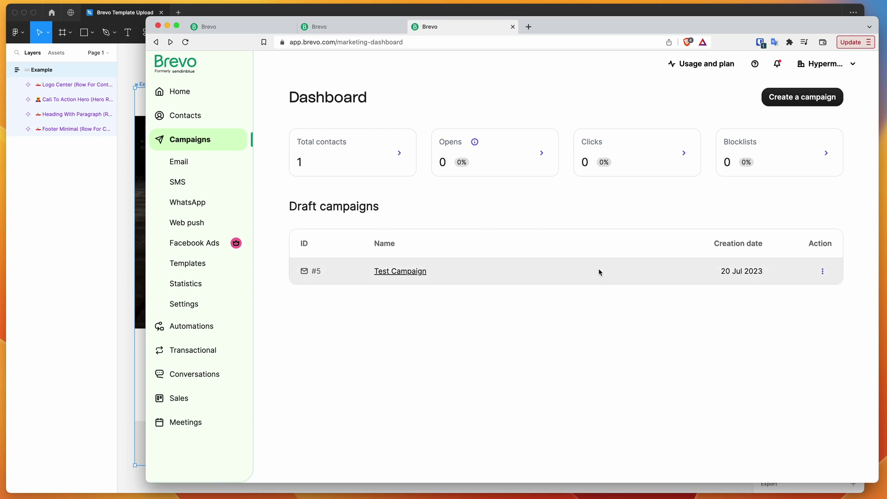
{"action": "left_click", "coordinate": [400, 271]}
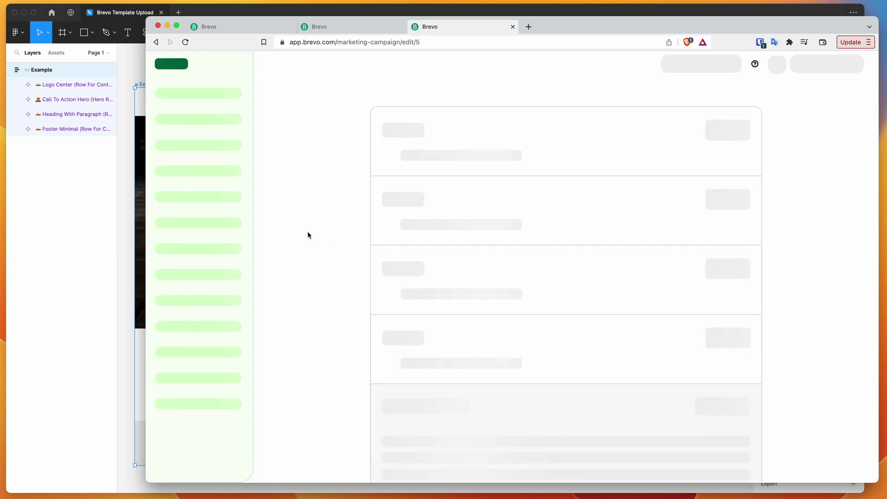
{"action": "scroll", "coordinate": [308, 214], "scroll_direction": "down", "scroll_amount": 4}
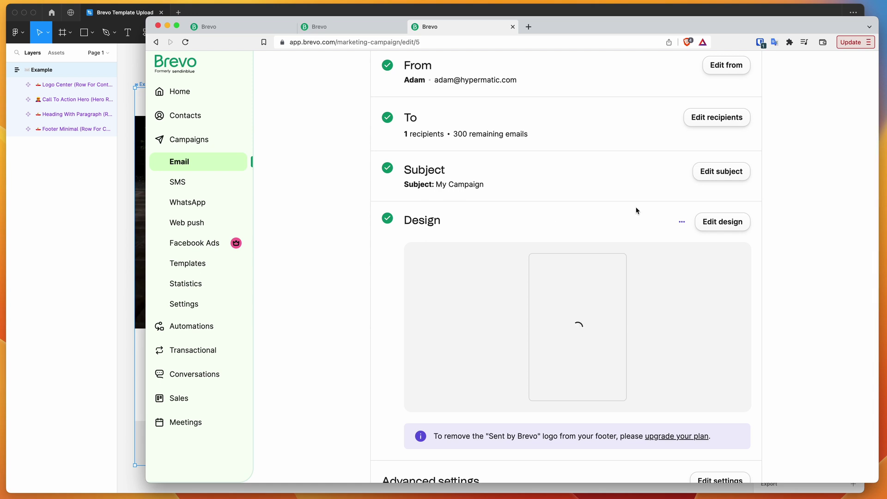
{"action": "left_click", "coordinate": [682, 224]}
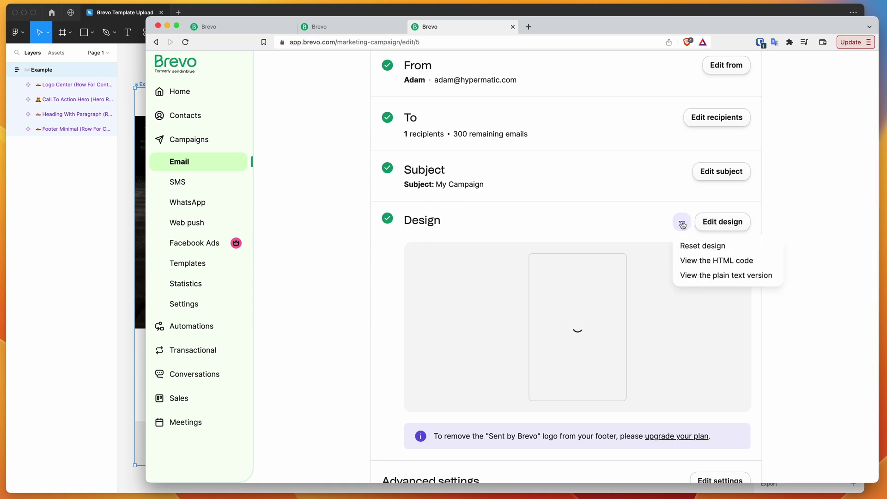
{"action": "left_click", "coordinate": [691, 246]}
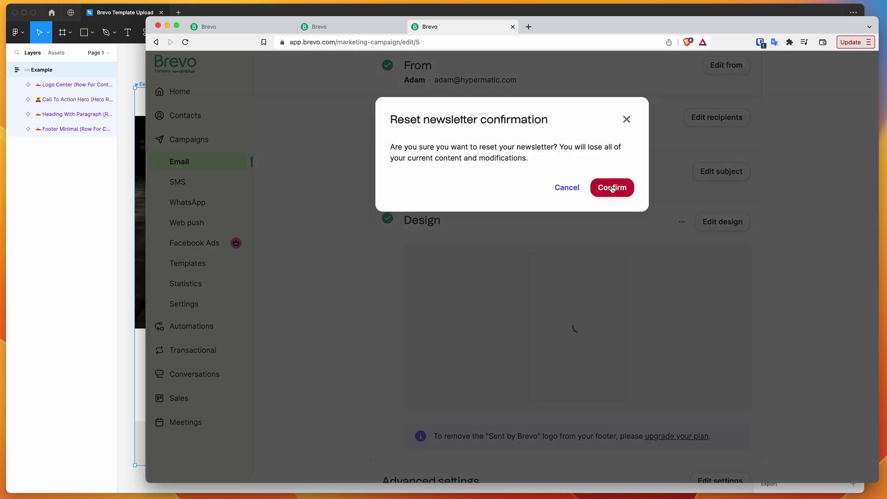
{"action": "left_click", "coordinate": [612, 190]}
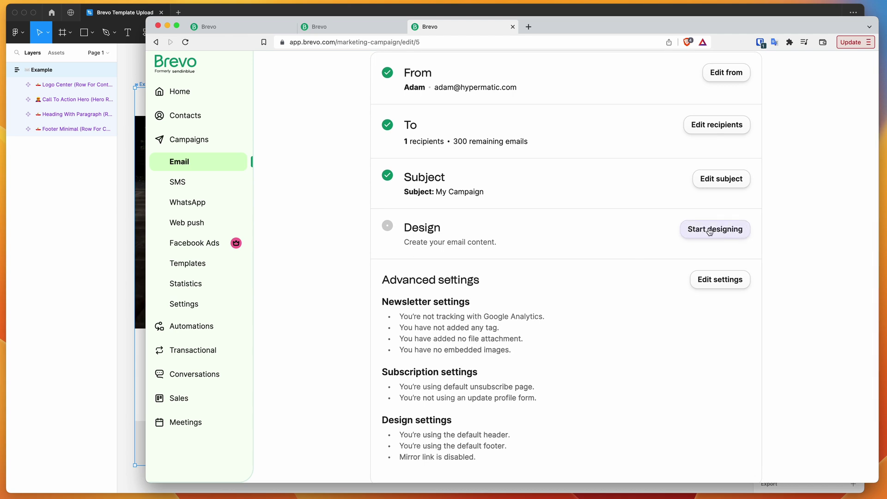
Start designing and apply the #6 Example template from My templates to Test Campaign
{"action": "left_click", "coordinate": [706, 230]}
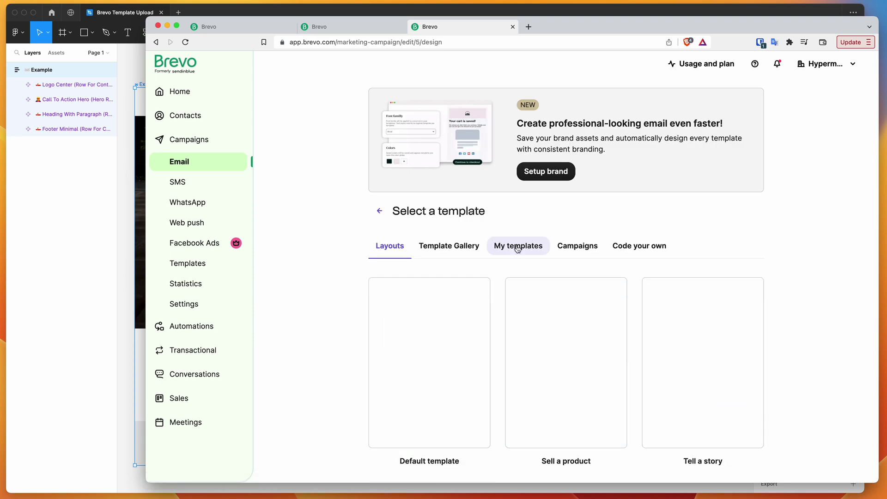
{"action": "left_click", "coordinate": [514, 251]}
{"action": "scroll", "coordinate": [367, 250], "scroll_direction": "down", "scroll_amount": 2}
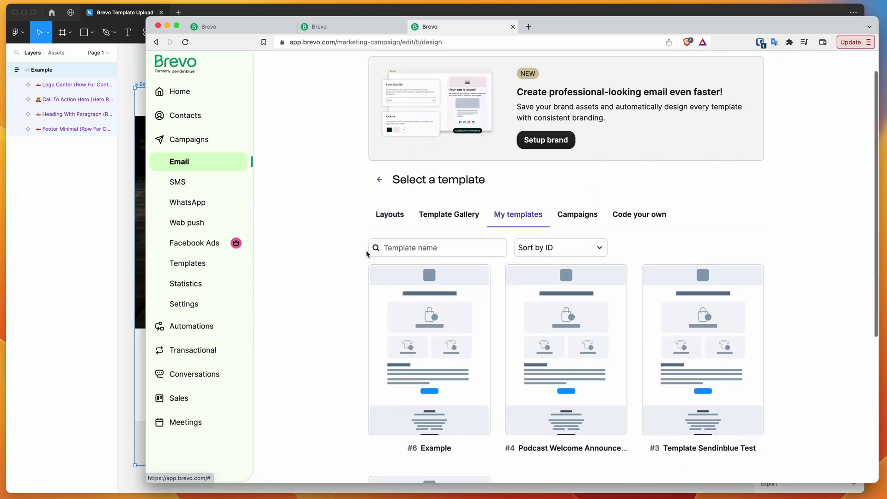
{"action": "mouse_move", "coordinate": [442, 330]}
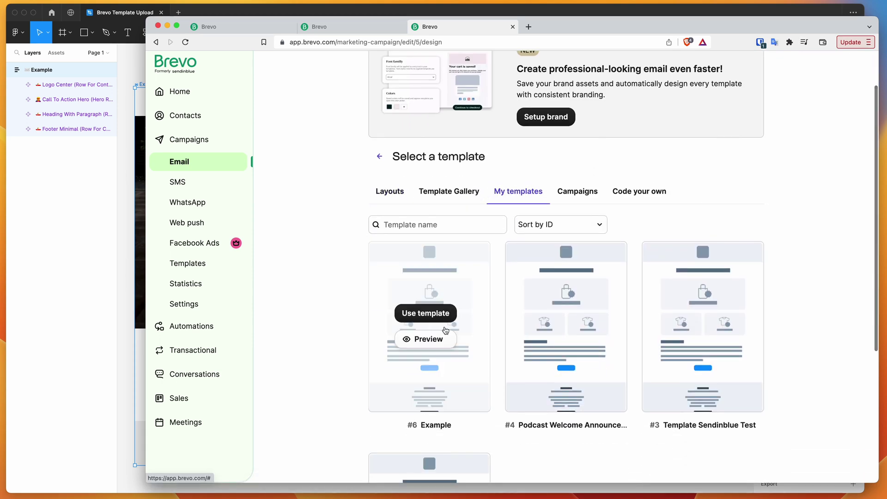
{"action": "left_click", "coordinate": [421, 314]}
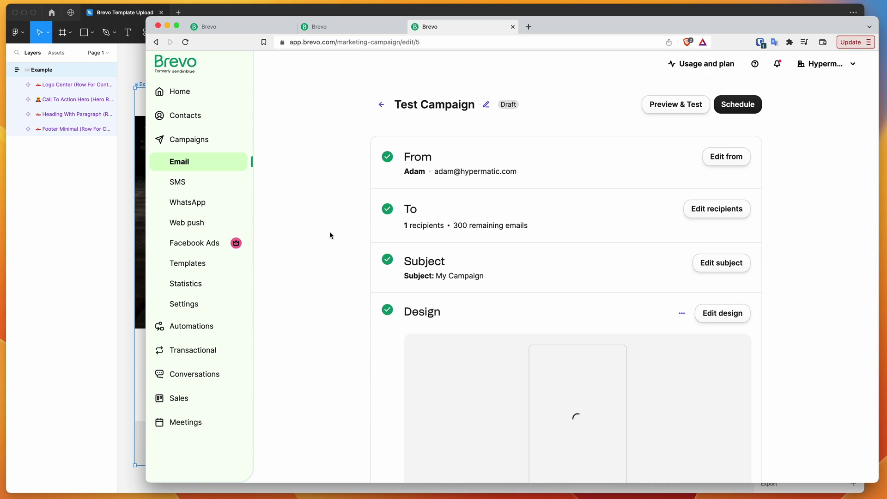
{"action": "scroll", "coordinate": [329, 231], "scroll_direction": "down", "scroll_amount": 6}
{"action": "scroll", "coordinate": [329, 231], "scroll_direction": "up", "scroll_amount": 4}
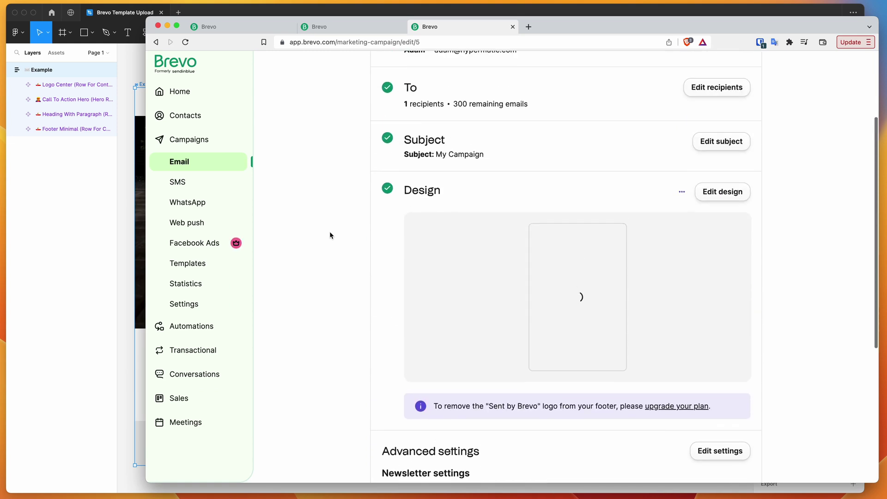
{"action": "scroll", "coordinate": [587, 249], "scroll_direction": "up", "scroll_amount": 1}
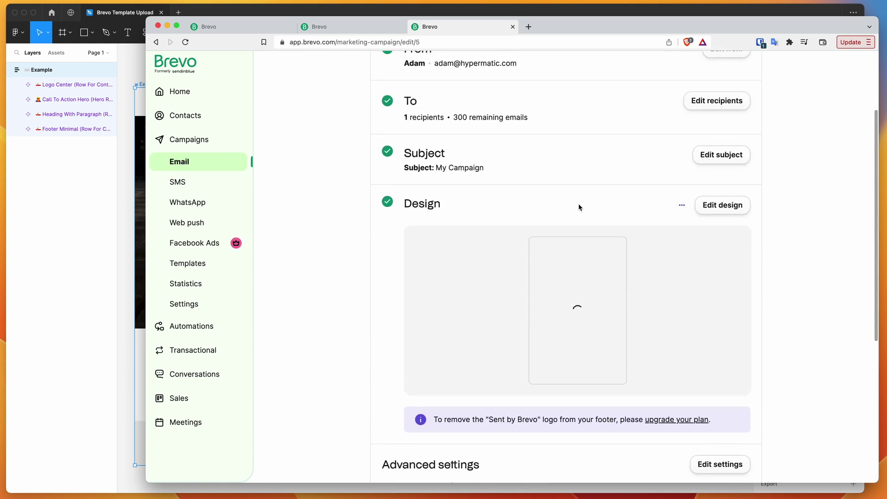
{"action": "scroll", "coordinate": [591, 249], "scroll_direction": "up", "scroll_amount": 5}
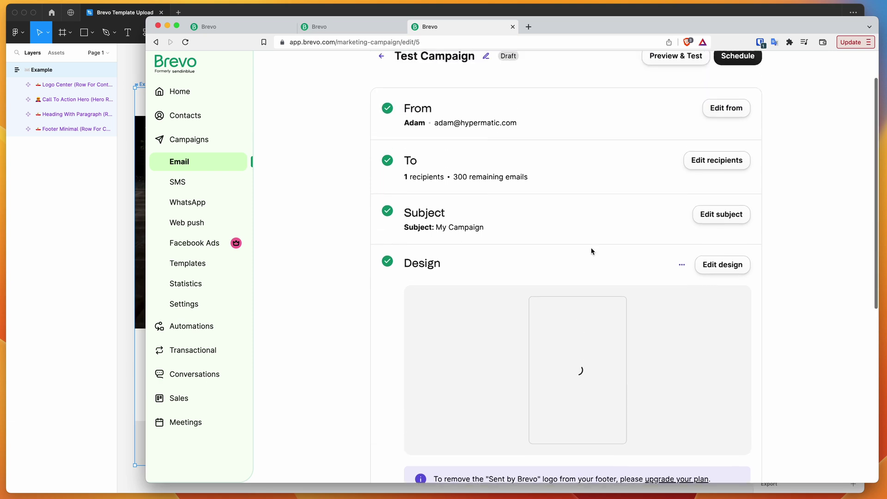
{"action": "scroll", "coordinate": [590, 249], "scroll_direction": "down", "scroll_amount": 2}
{"action": "scroll", "coordinate": [591, 249], "scroll_direction": "up", "scroll_amount": 2}
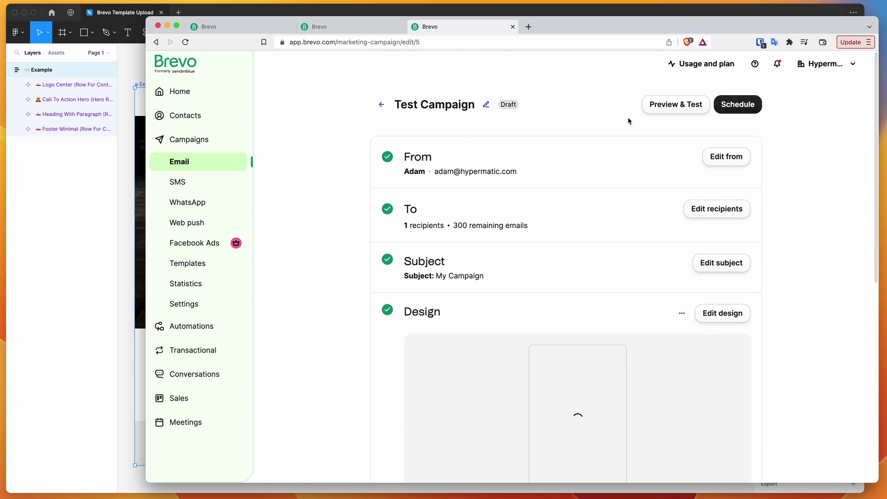
Open Preview & Test and read through the Welcome to Jiro email on desktop
{"action": "left_click", "coordinate": [669, 103]}
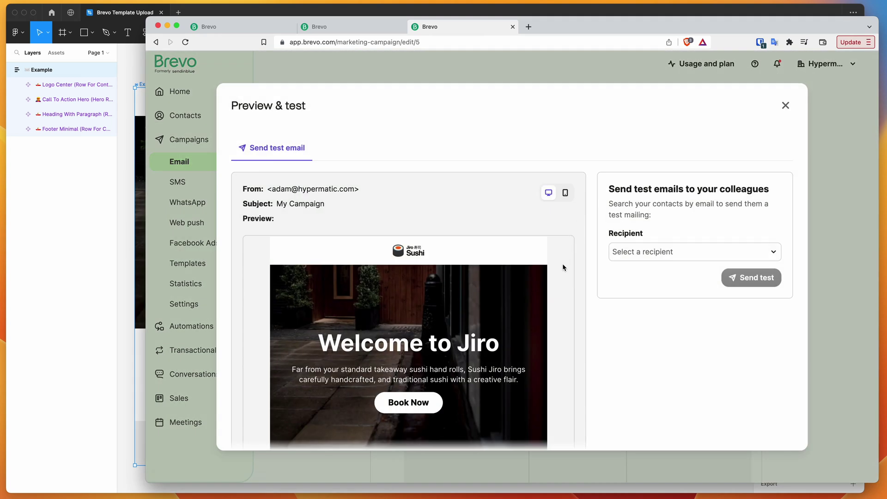
{"action": "scroll", "coordinate": [563, 267], "scroll_direction": "down", "scroll_amount": 2}
{"action": "scroll", "coordinate": [563, 267], "scroll_direction": "up", "scroll_amount": 2}
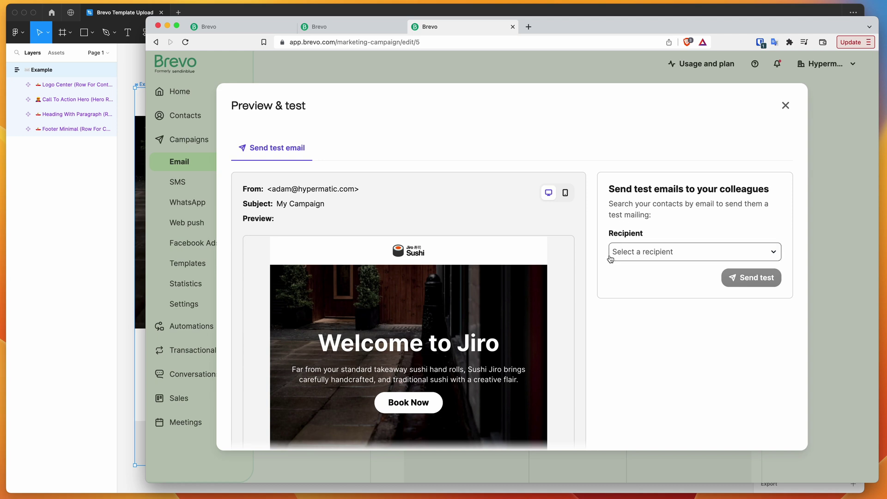
{"action": "scroll", "coordinate": [594, 259], "scroll_direction": "down", "scroll_amount": 2}
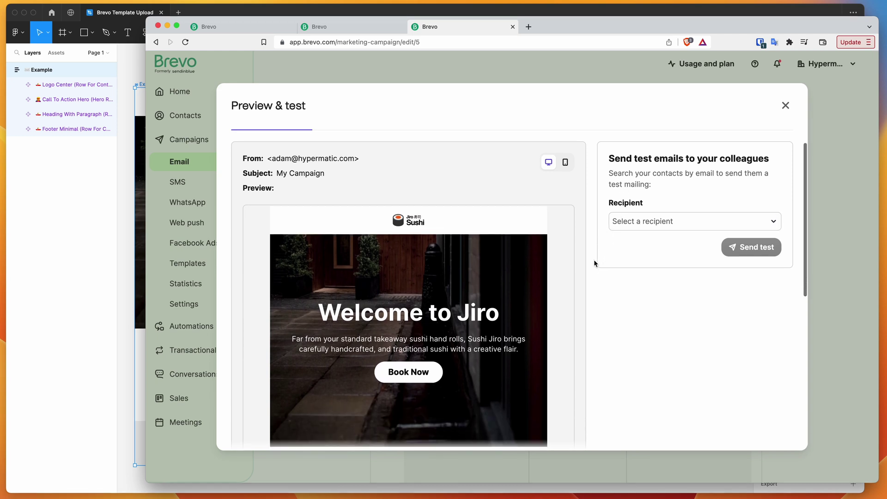
{"action": "scroll", "coordinate": [594, 251], "scroll_direction": "down", "scroll_amount": 2}
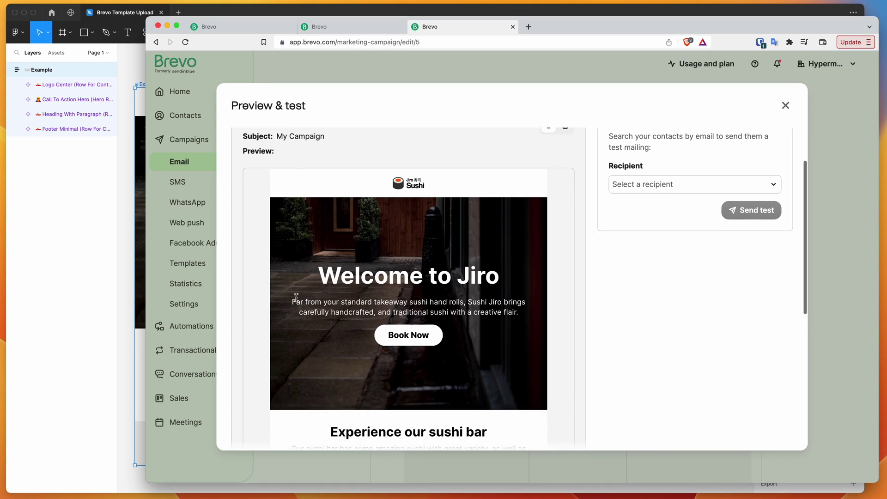
{"action": "left_click_drag", "start_coordinate": [296, 297], "coordinate": [492, 277]}
{"action": "left_click_drag", "start_coordinate": [513, 314], "coordinate": [339, 284]}
{"action": "left_click_drag", "start_coordinate": [319, 280], "coordinate": [489, 303]}
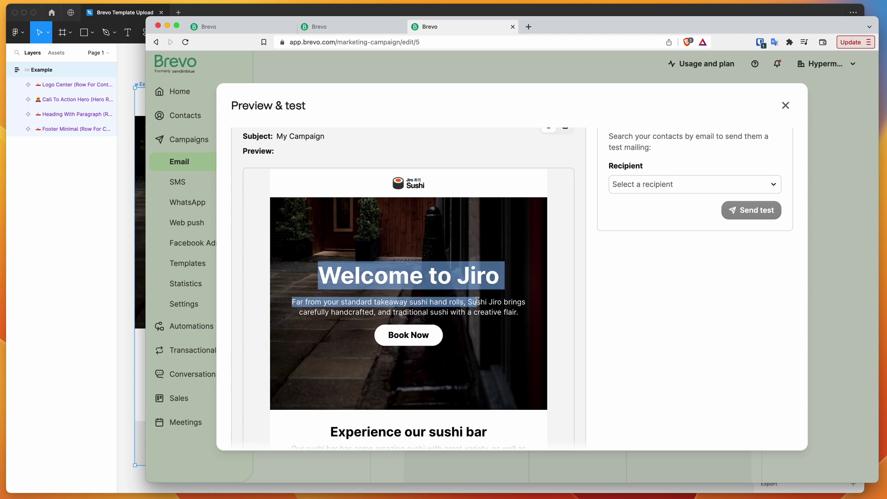
{"action": "left_click", "coordinate": [488, 302]}
{"action": "scroll", "coordinate": [488, 302], "scroll_direction": "down", "scroll_amount": 5}
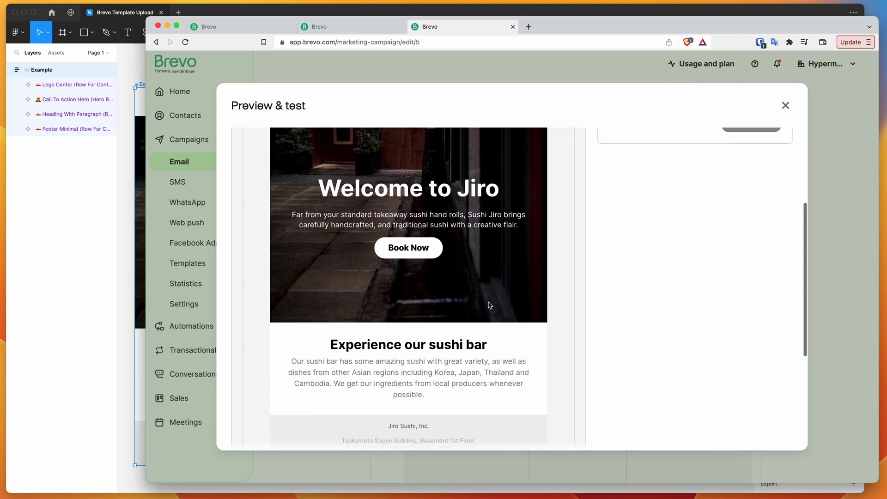
{"action": "scroll", "coordinate": [489, 304], "scroll_direction": "up", "scroll_amount": 8}
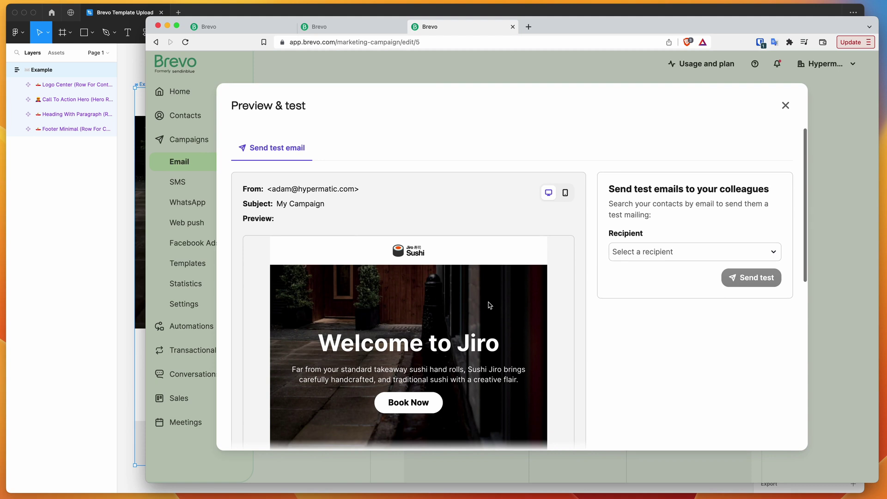
Toggle the preview to mobile and back to desktop, then close Preview & test
{"action": "left_click", "coordinate": [564, 193]}
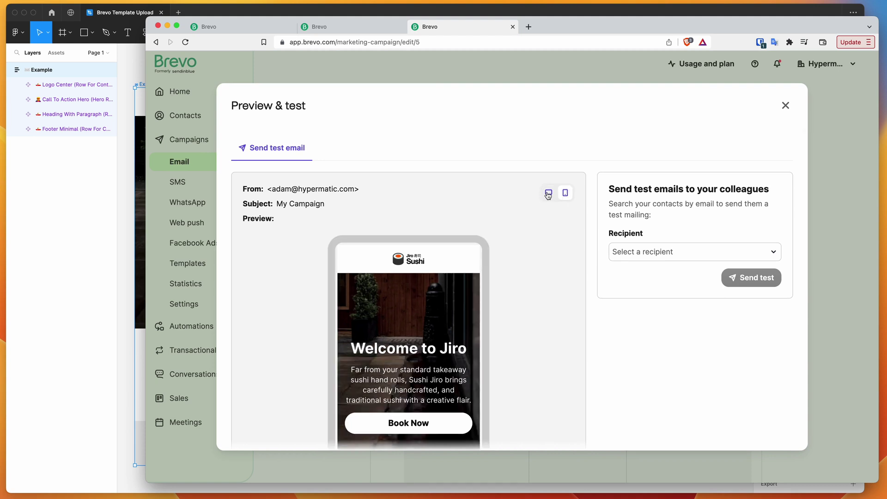
{"action": "left_click", "coordinate": [547, 194]}
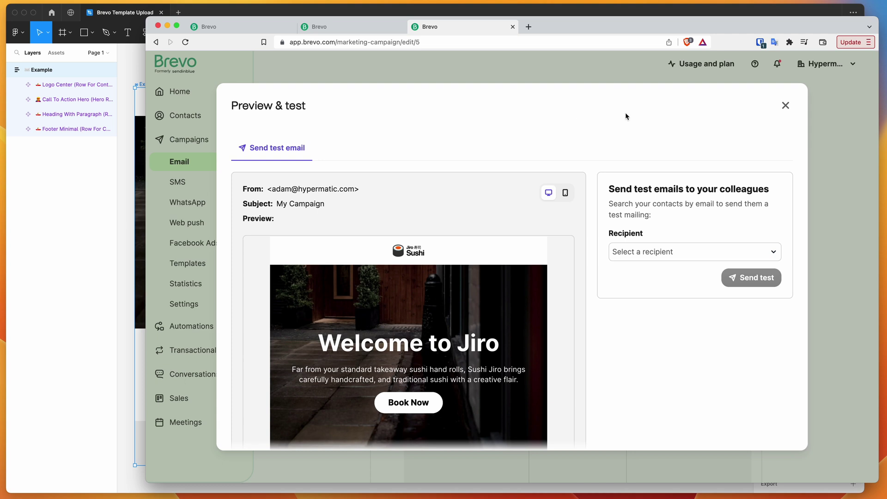
{"action": "left_click", "coordinate": [785, 105]}
Scroll the Test Campaign page to check its completed From, To, Subject and Design steps
{"action": "scroll", "coordinate": [337, 246], "scroll_direction": "down", "scroll_amount": 5}
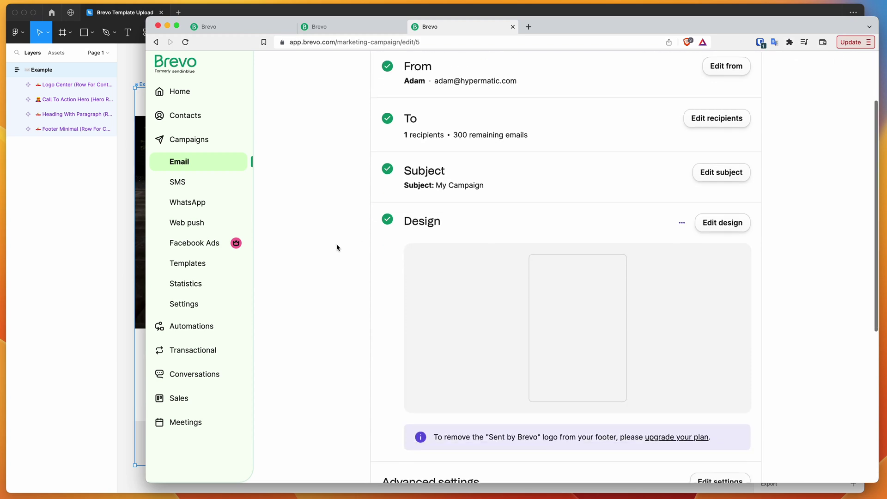
{"action": "scroll", "coordinate": [337, 248], "scroll_direction": "up", "scroll_amount": 5}
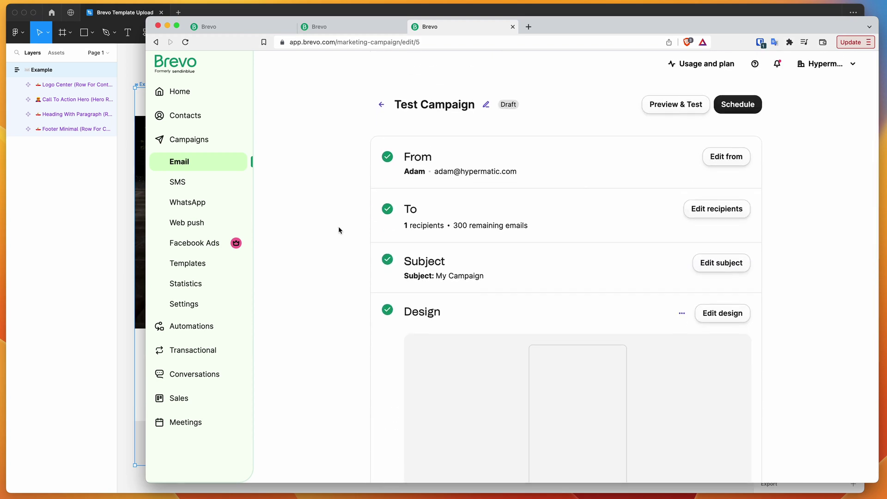